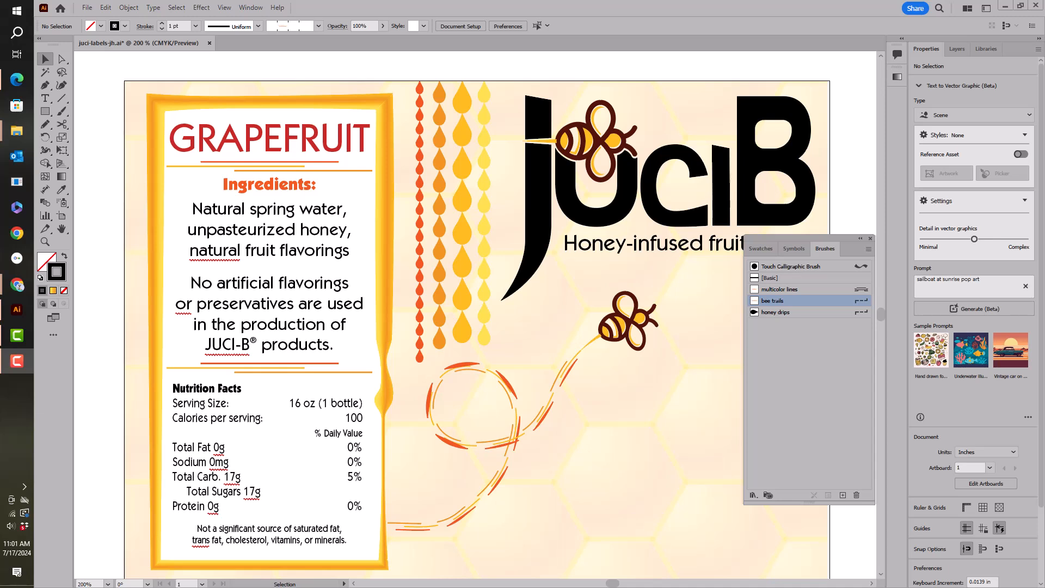
- Create a dynamic symbol named juci-logo from the juciB logo group
left_click(793, 253)
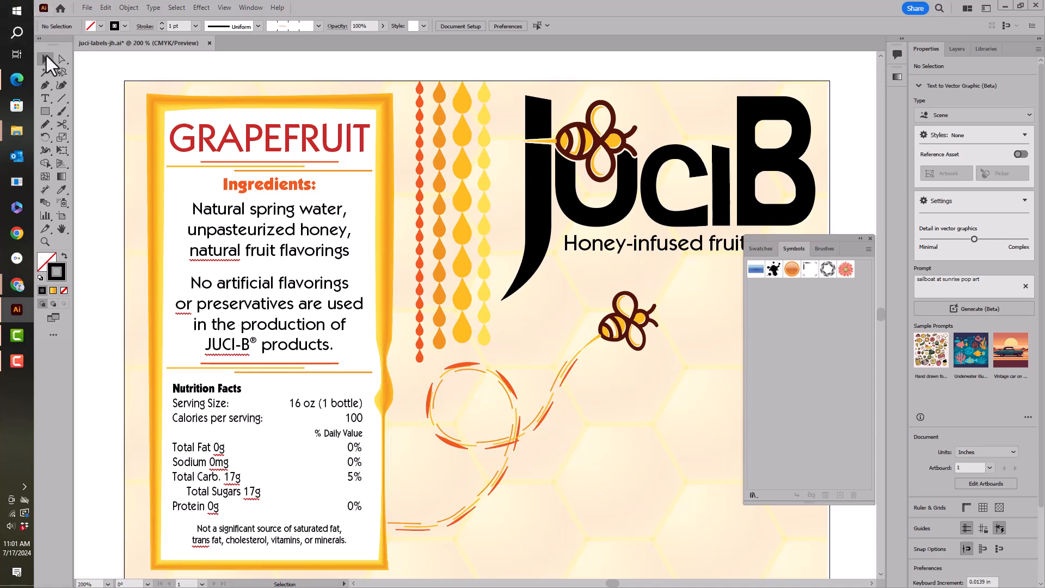
left_click(652, 184)
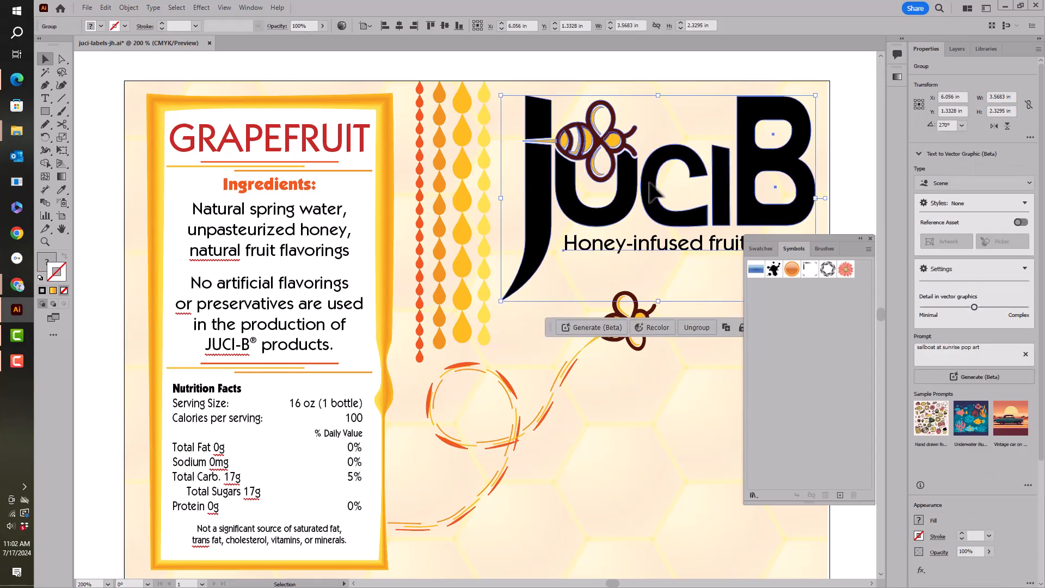
left_click(839, 495)
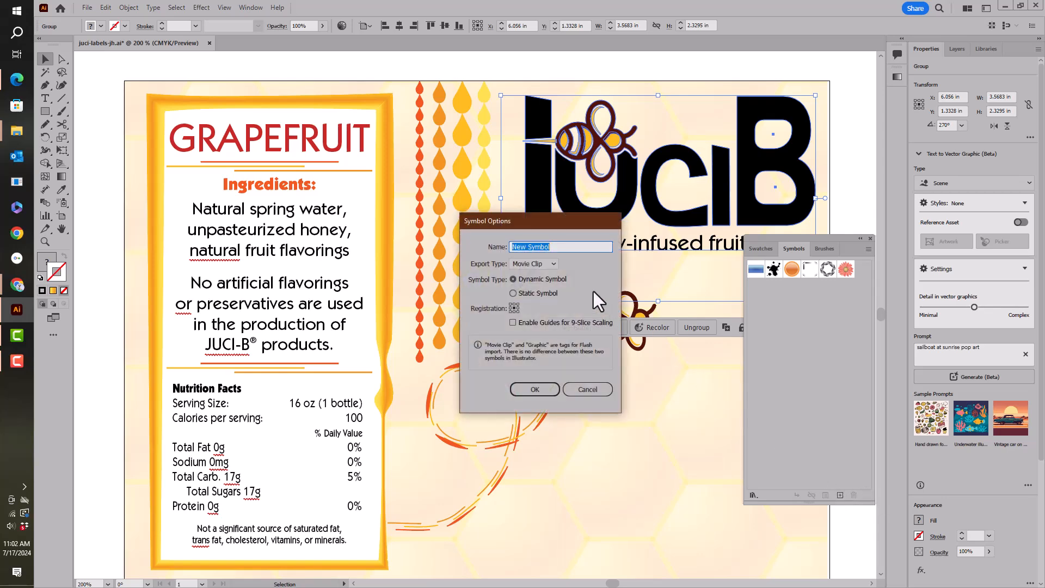
type("juci-logo")
left_click(540, 390)
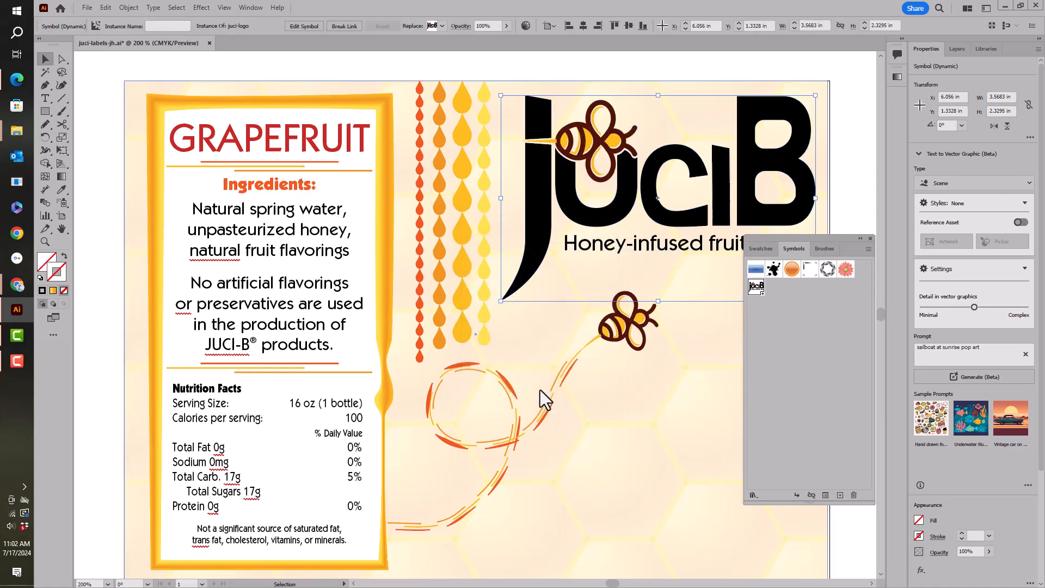
- Create a dynamic symbol named text-grapefruit from the grapefruit label text group, and display the symbols in Large List View
left_click(313, 224)
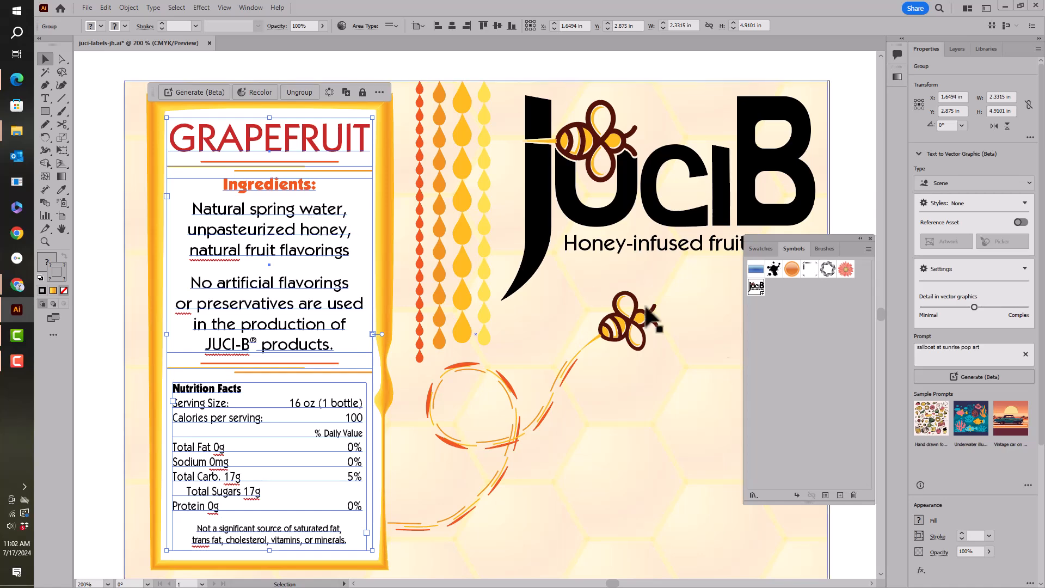
left_click(840, 495)
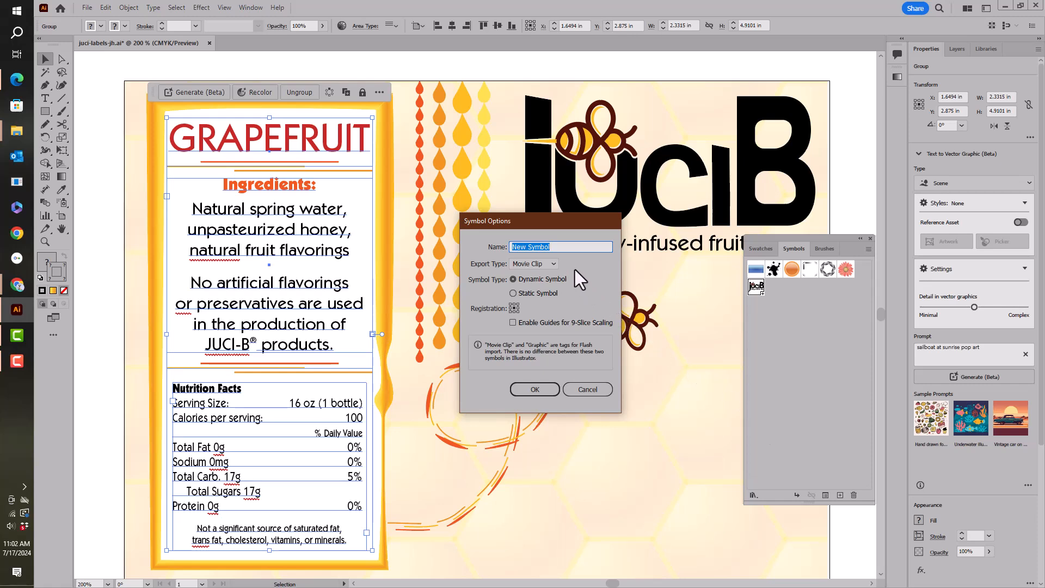
type("text-grapefruit")
left_click(541, 393)
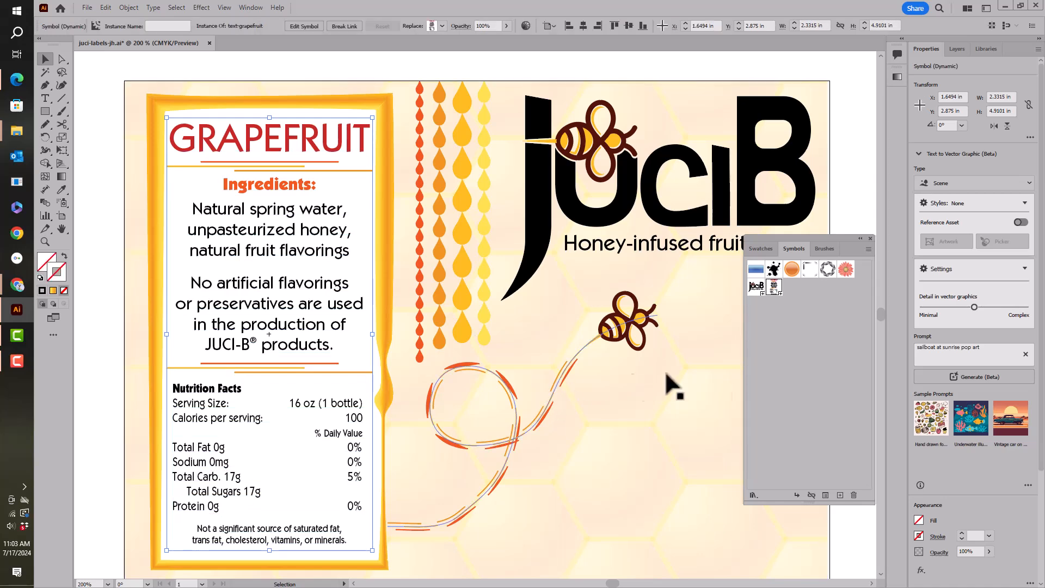
left_click(868, 251)
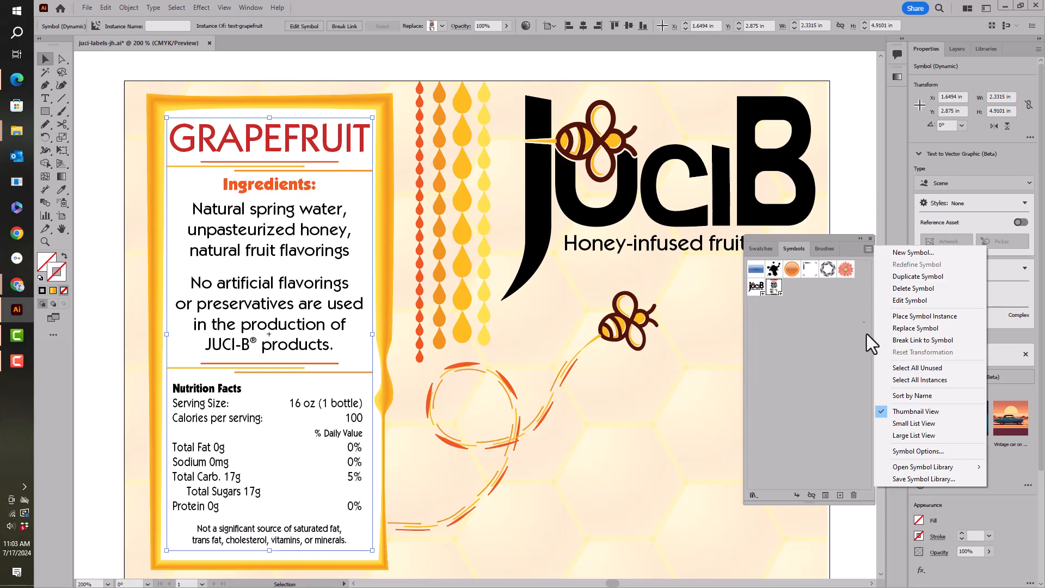
left_click(913, 434)
- Delete all unused symbols from the document and save the file
left_click(867, 249)
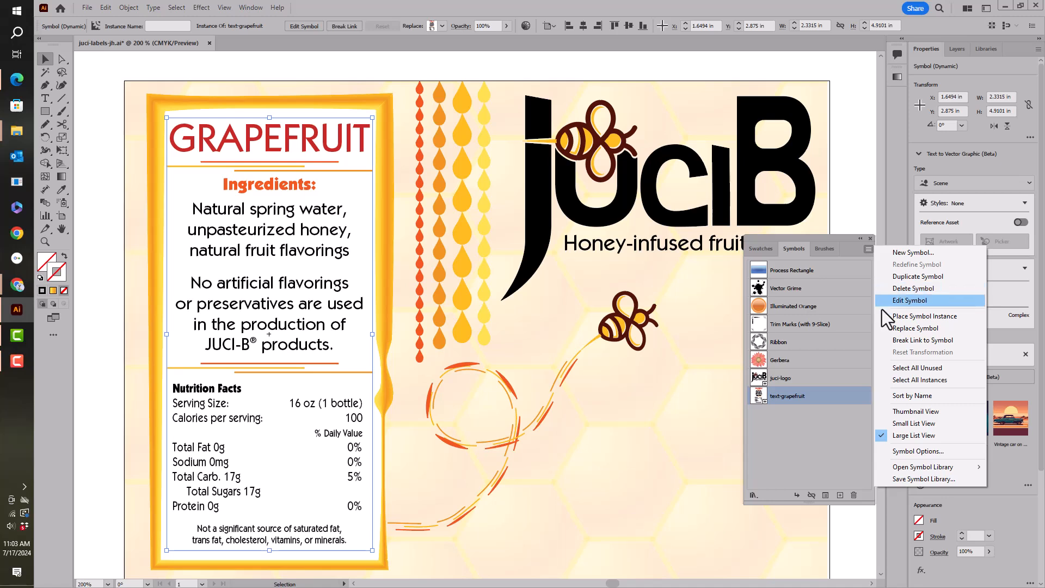
left_click(899, 368)
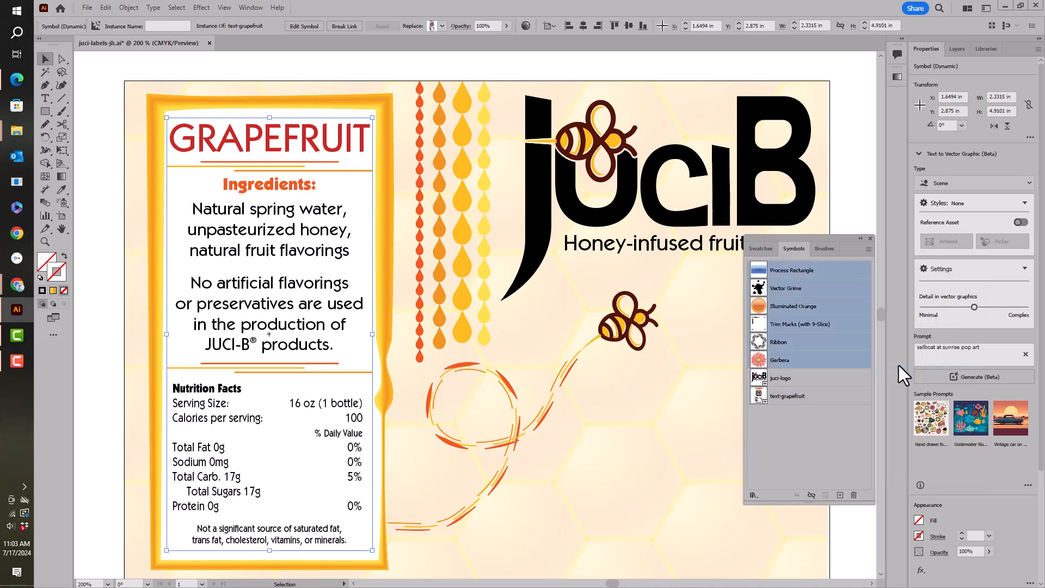
left_click(854, 494)
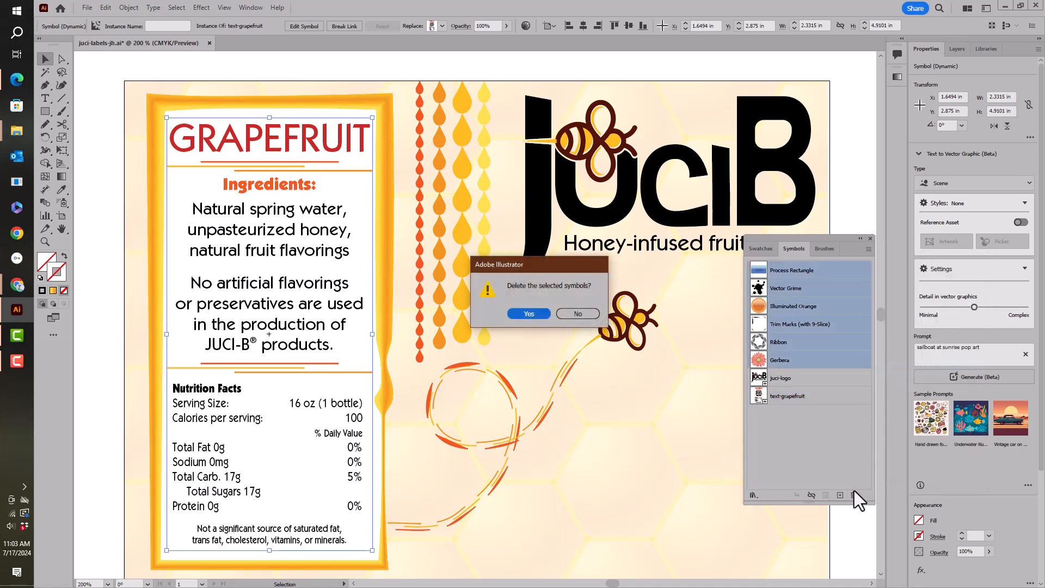
left_click(528, 314)
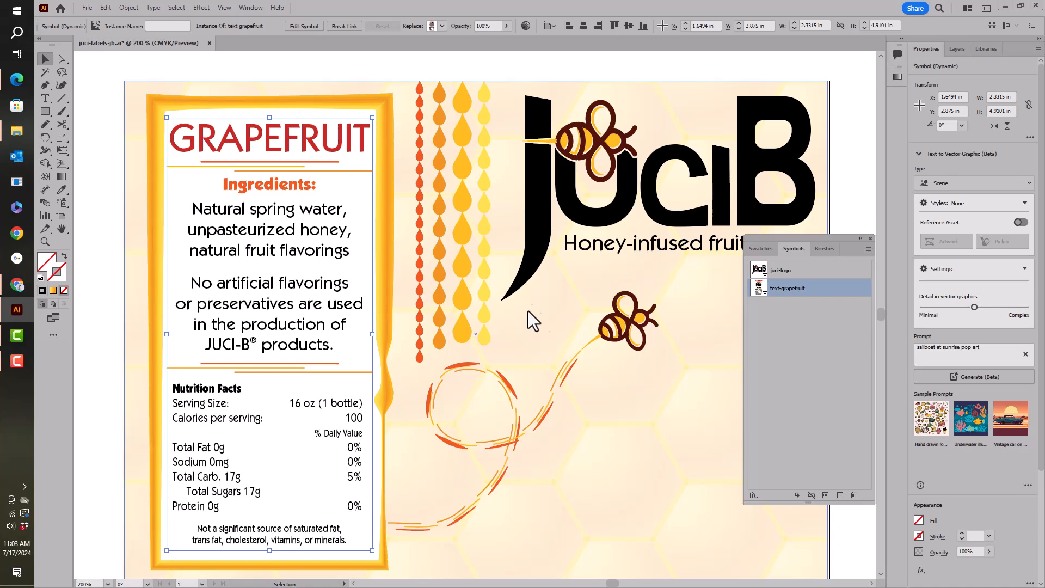
key("ctrl+s")
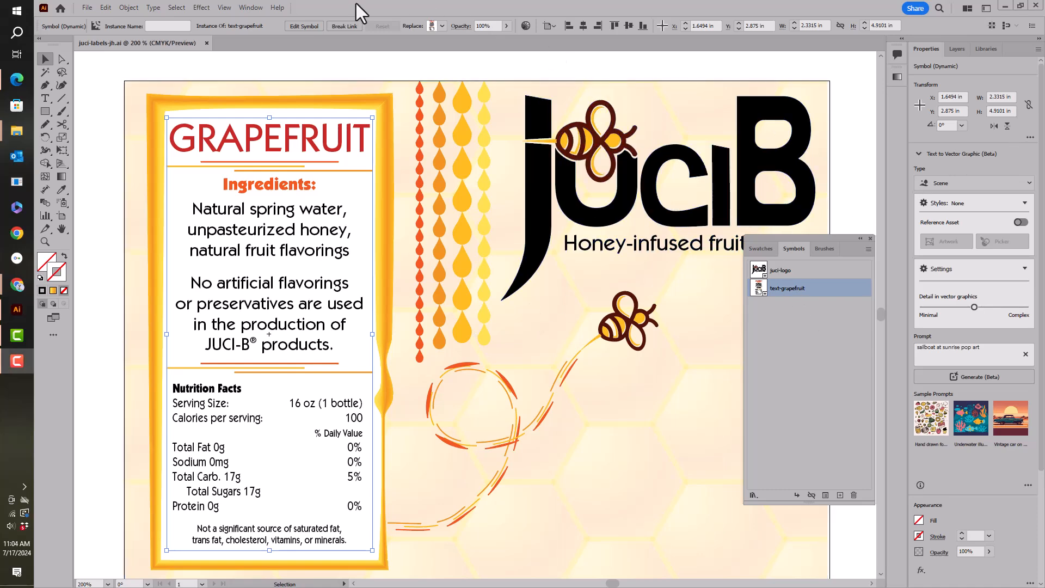
- Load Label-Fruit.ai as a symbol library and place its Fruit symbol in the lower-right part of the artboard
left_click(243, 6)
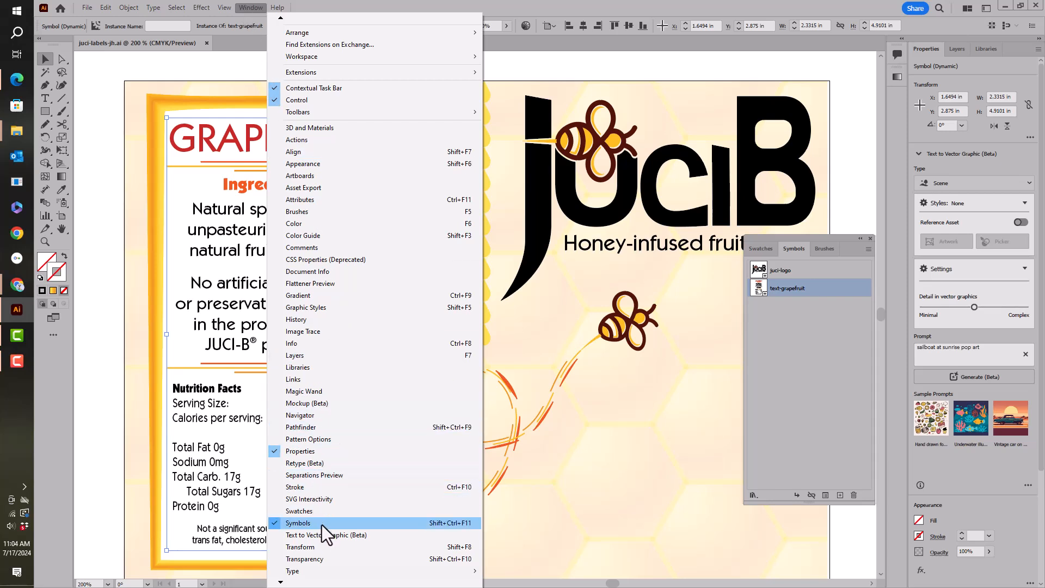
mouse_move(282, 581)
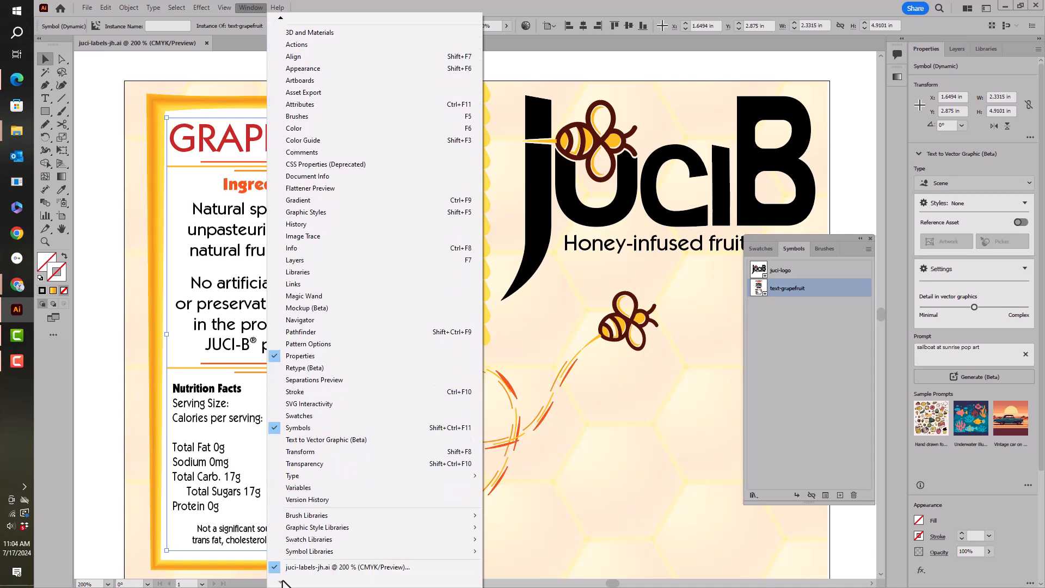
left_click(497, 551)
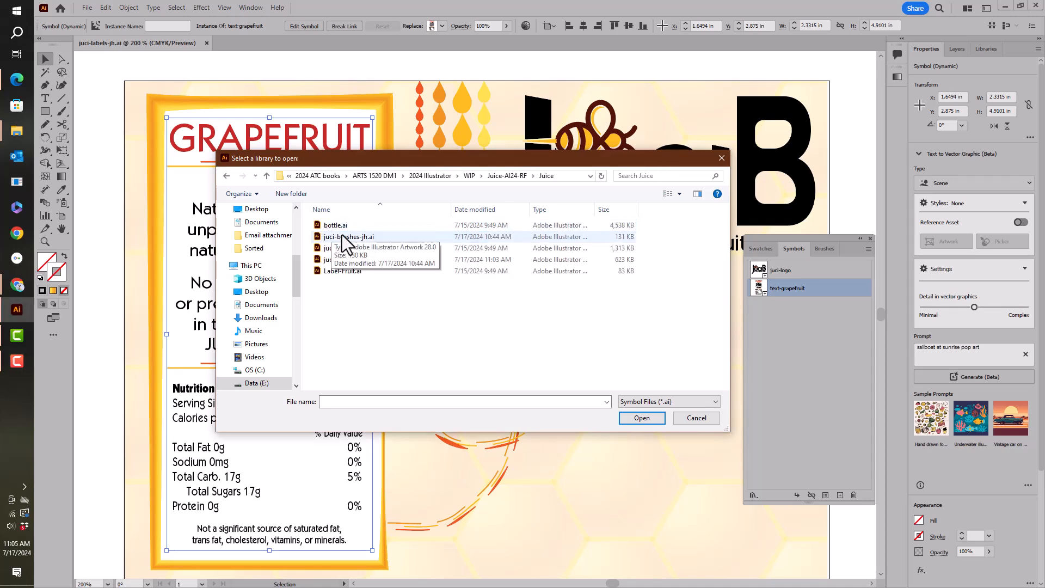
left_click(336, 274)
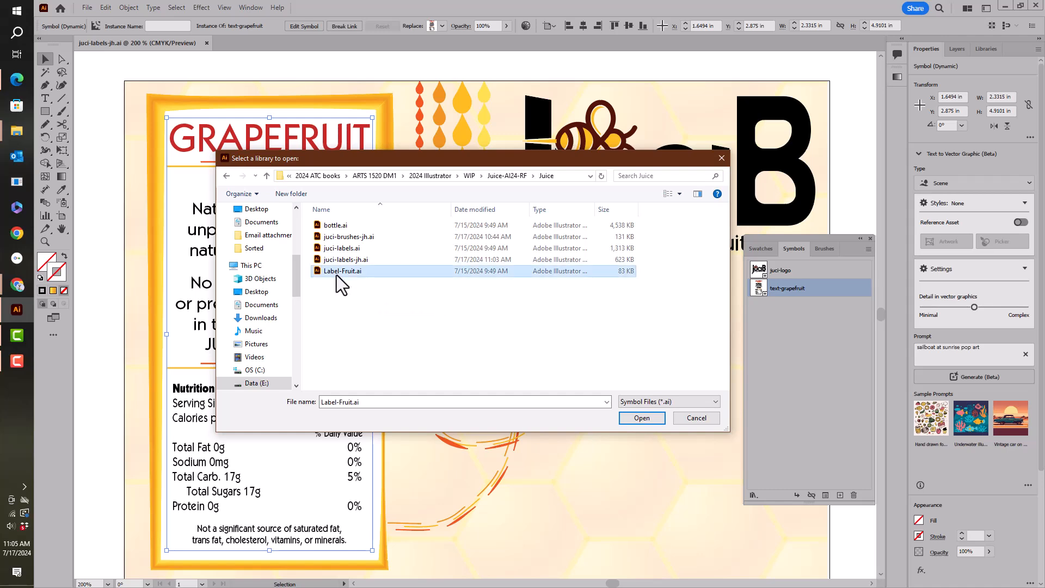
left_click(633, 417)
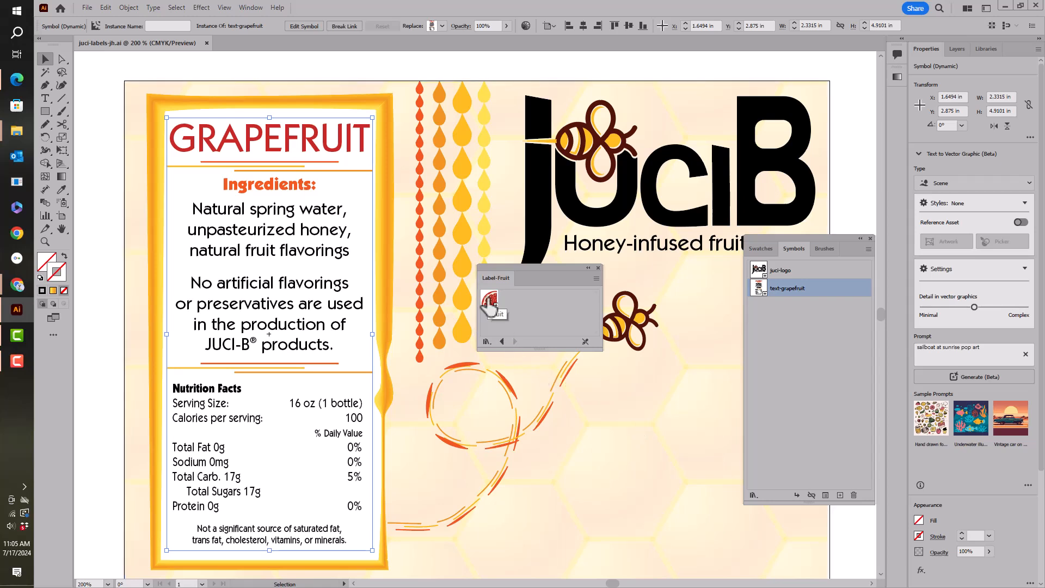
left_click_drag(489, 300, 670, 460)
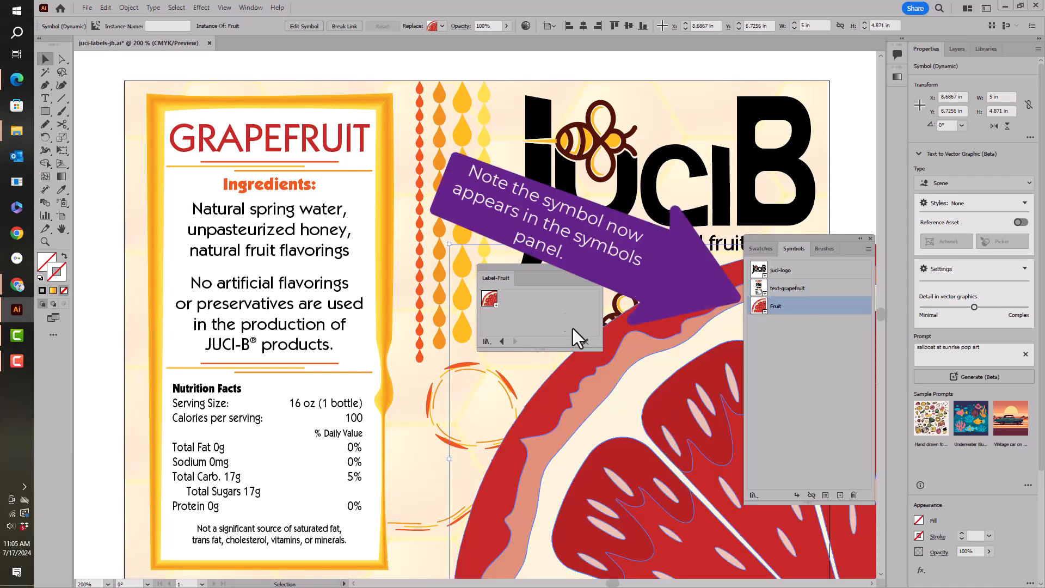
- Hide the bounding box and position the Fruit symbol instance at X 8 in and Y 5.75 in
left_click(224, 8)
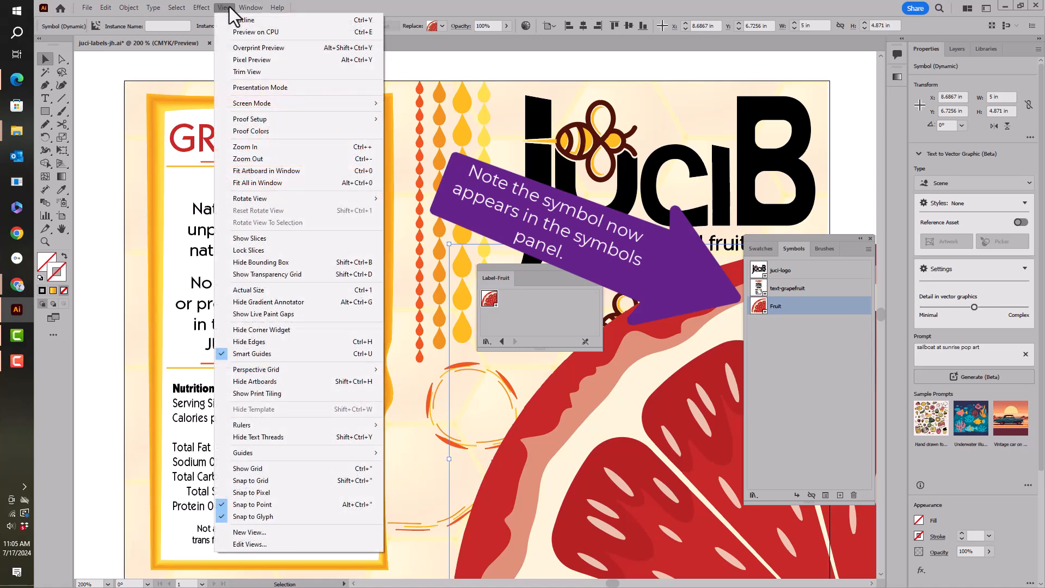
left_click(275, 261)
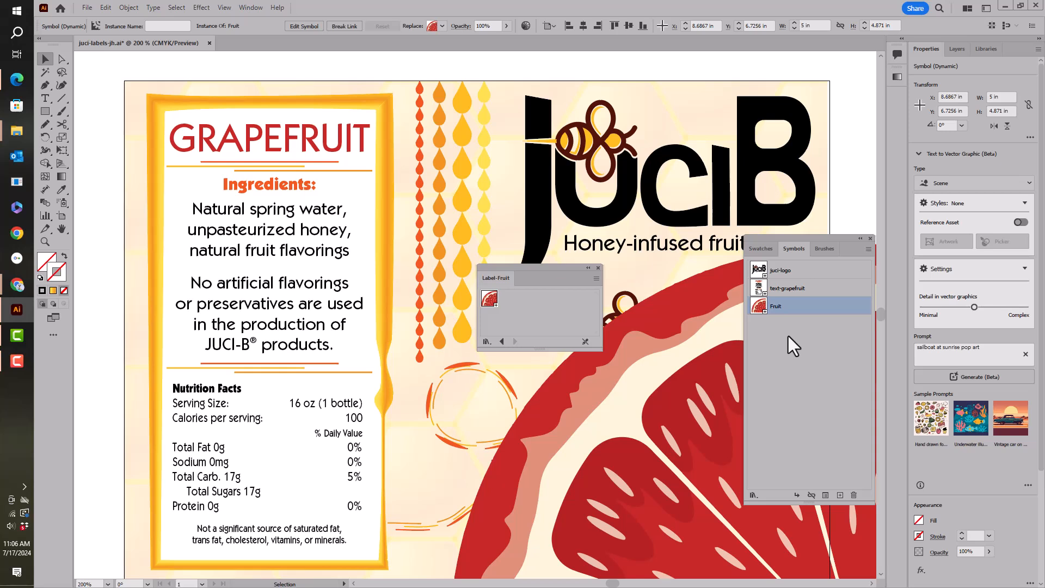
left_click(950, 96)
type("8")
key("Tab")
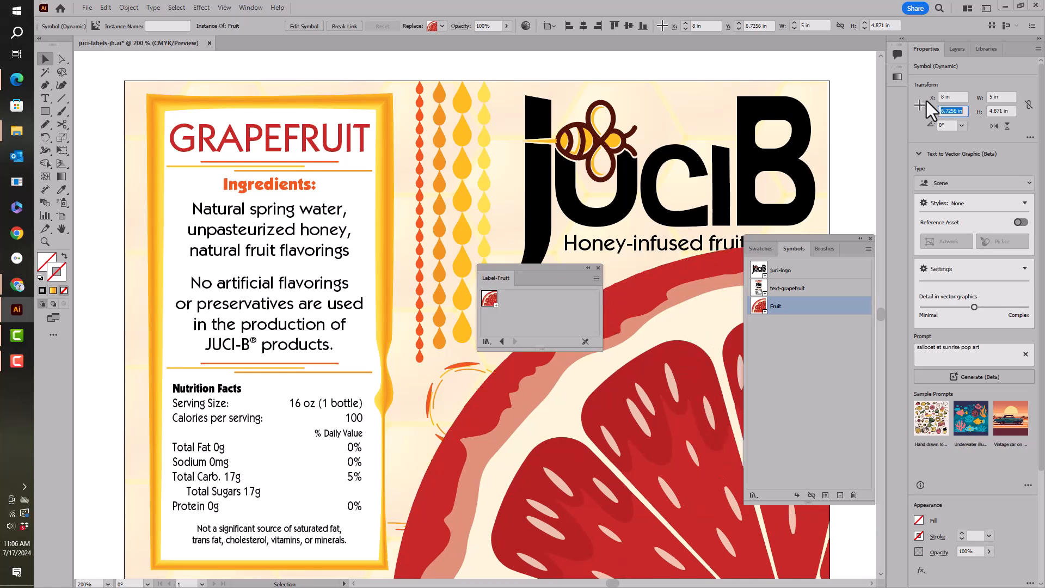
type("5.75")
key("Return")
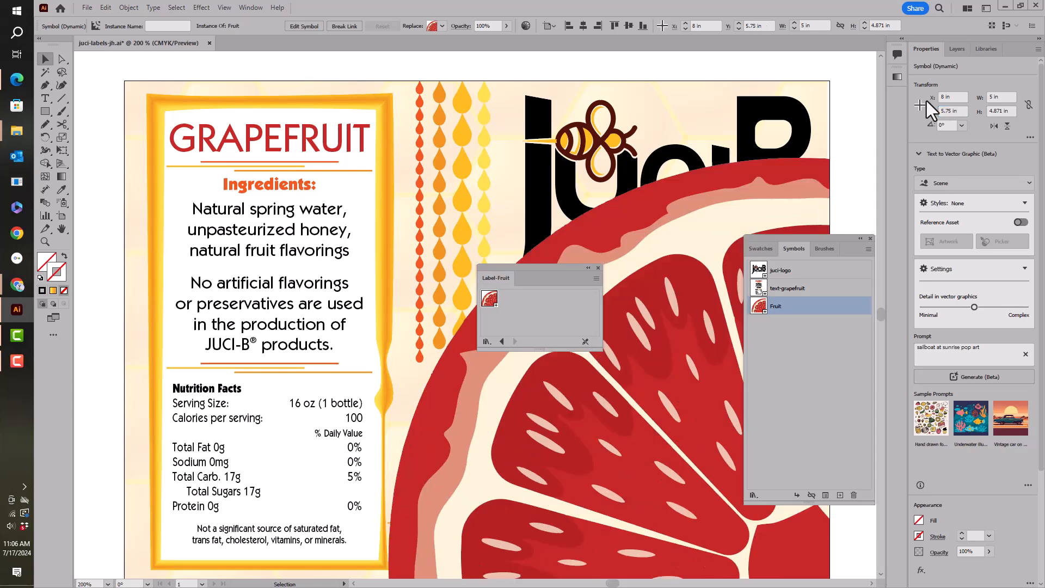
- Constrain the Fruit instance's width and height proportions and scale it to 70%
left_click(1029, 103)
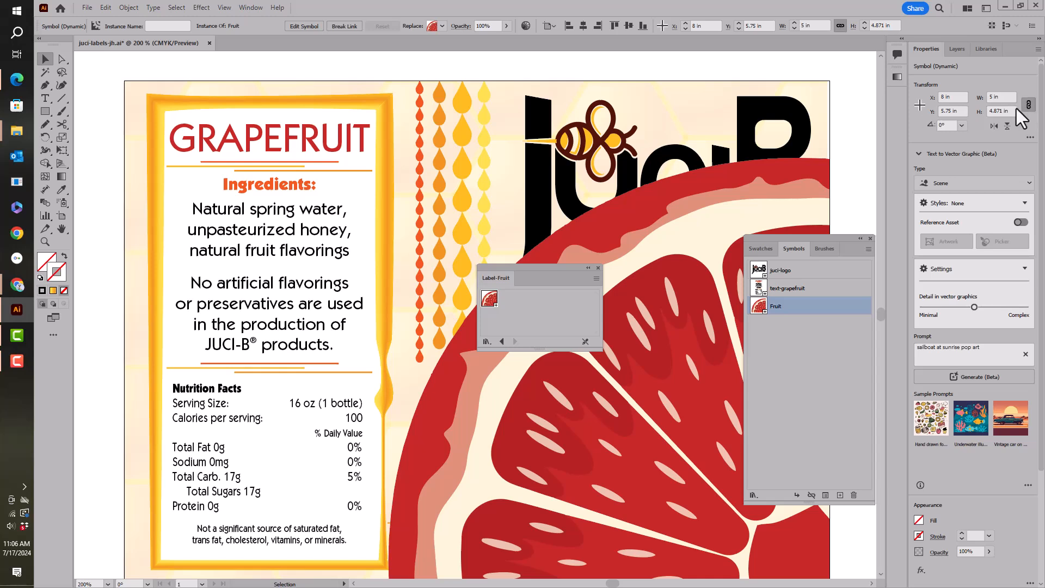
left_click(997, 97)
left_click_drag(997, 95, 977, 92)
type("7")
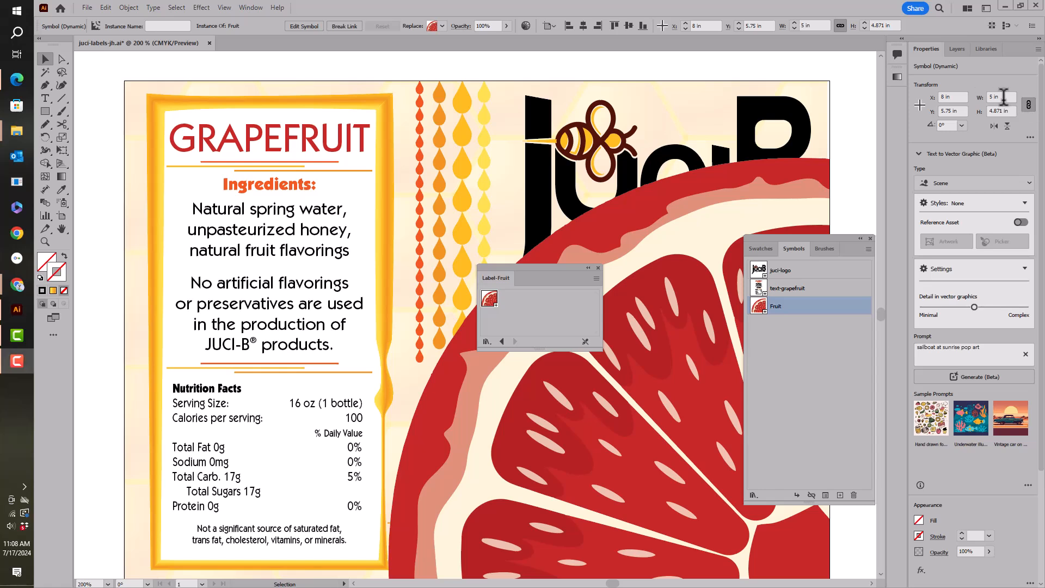
left_click(1003, 97)
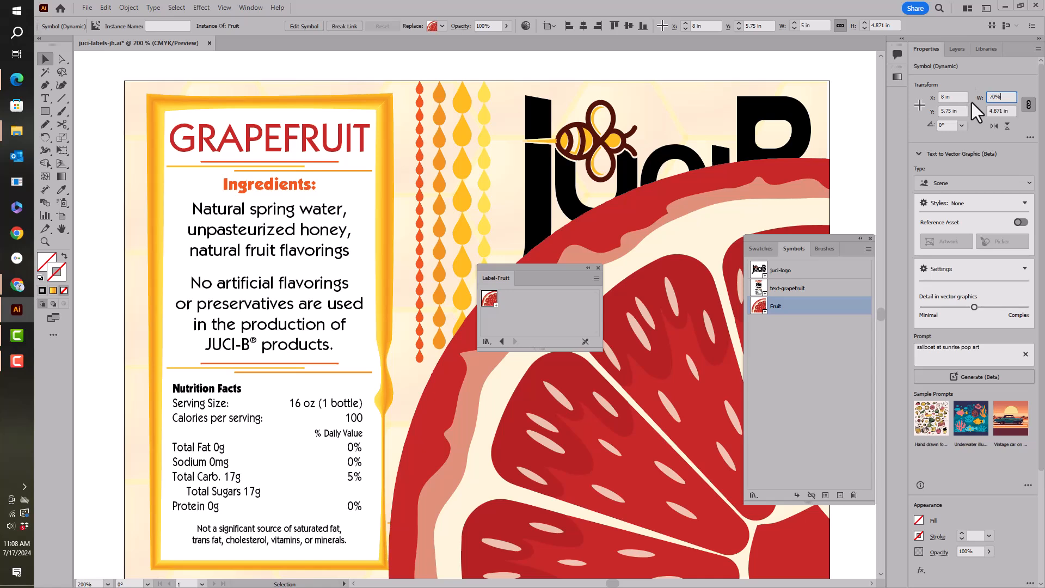
type("70%")
key("Return")
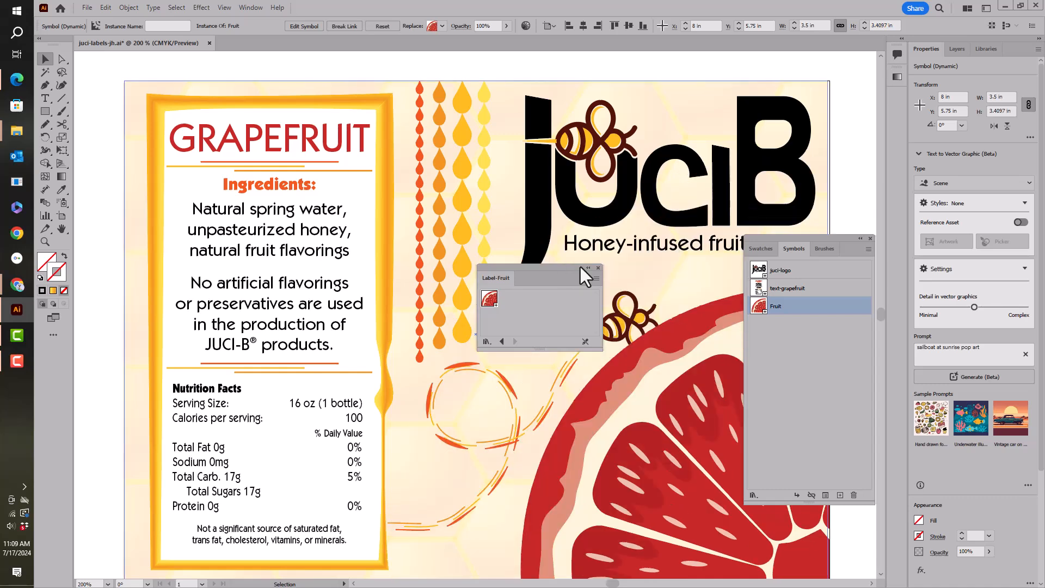
- Move the Label-Fruit library off the bee trail, bring the trail path to the front, and deselect it
left_click_drag(574, 271, 845, 59)
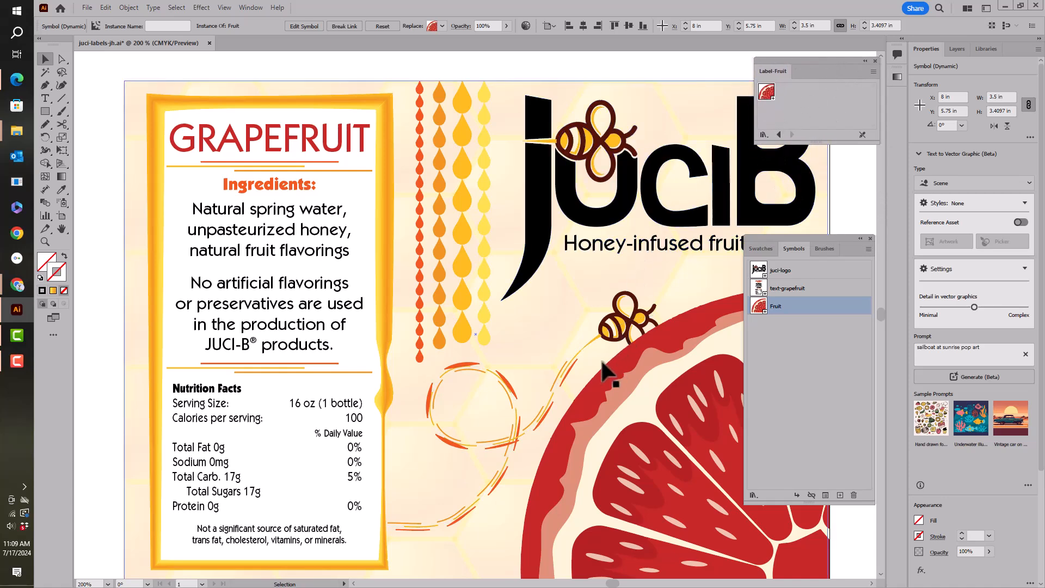
left_click(564, 380)
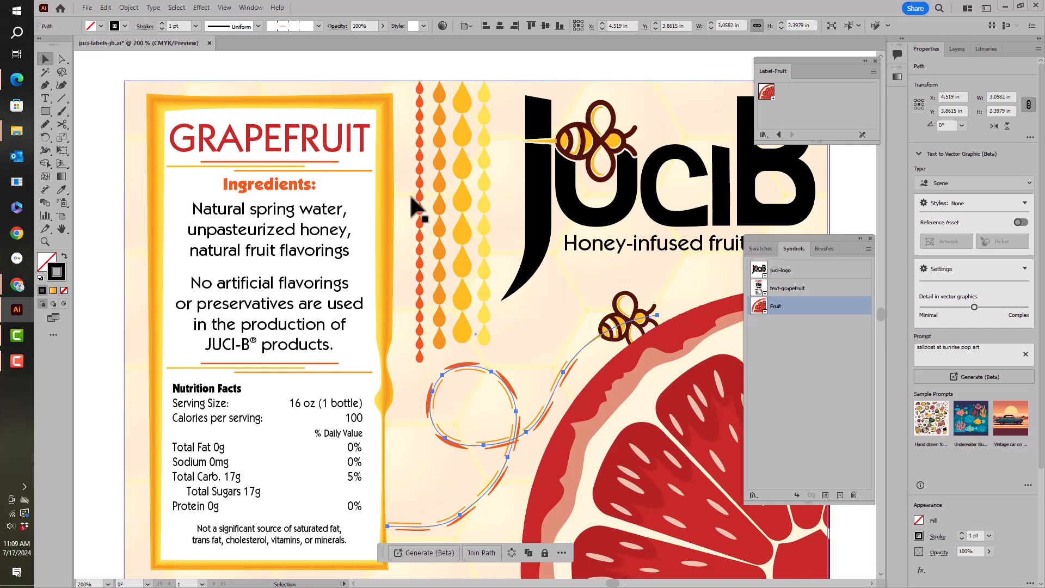
left_click(129, 7)
mouse_move(141, 32)
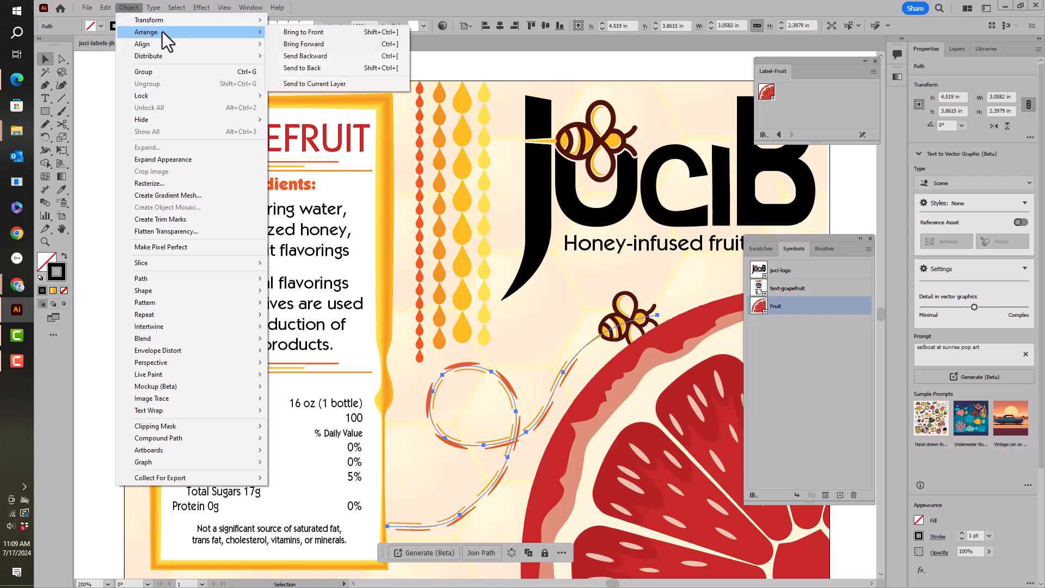
left_click(309, 32)
left_click(856, 176)
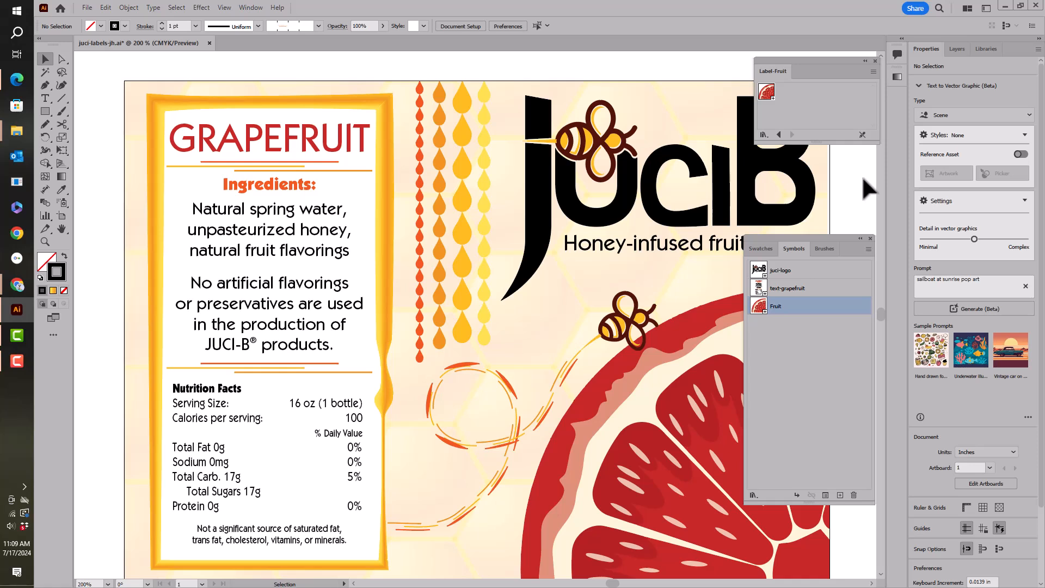
- Collapse the floating Symbols group and the Label-Fruit library, and move the library clear of the juciB logo
left_click(860, 238)
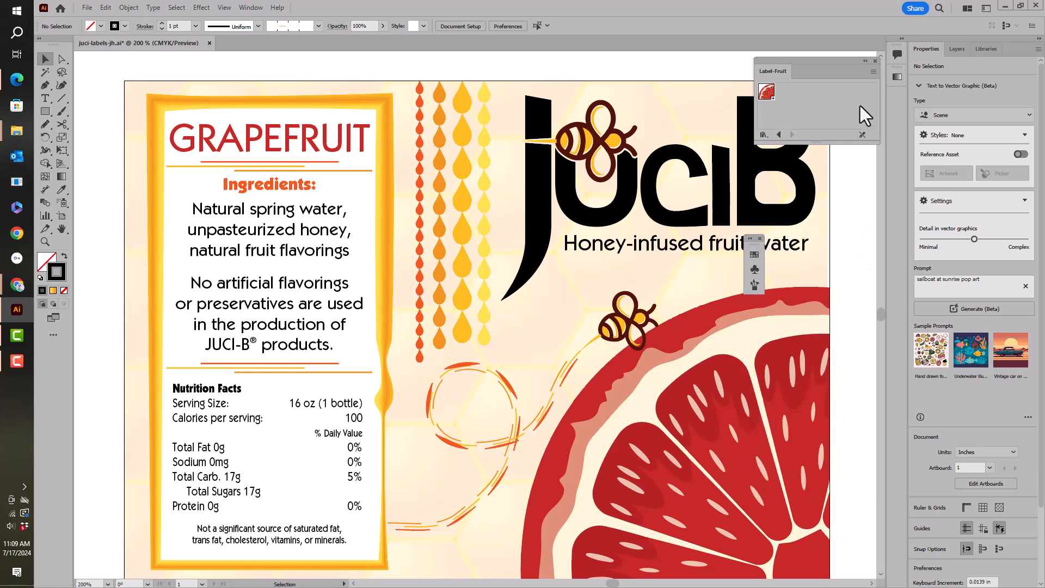
left_click(865, 60)
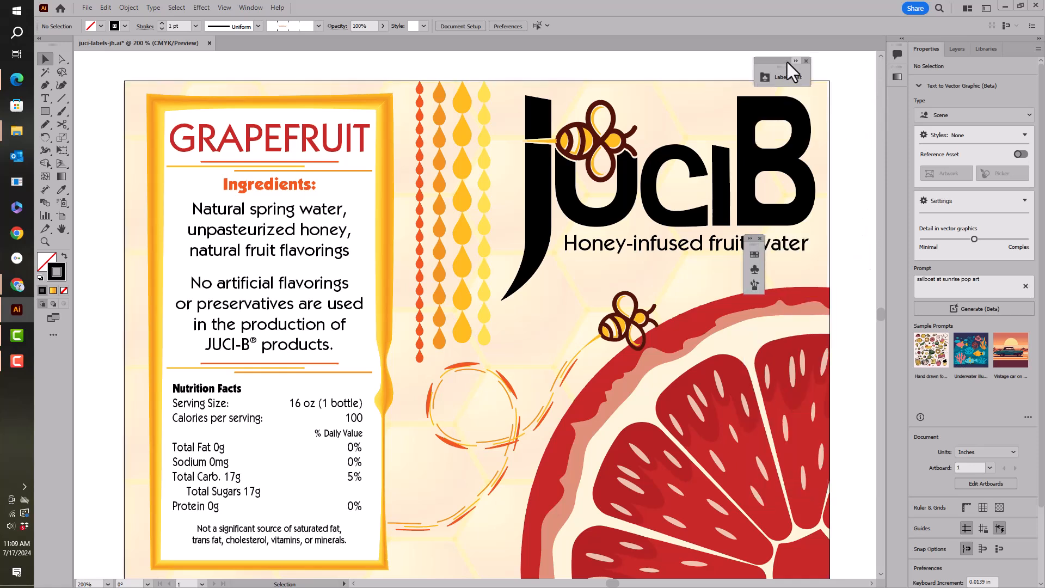
left_click_drag(789, 61, 850, 67)
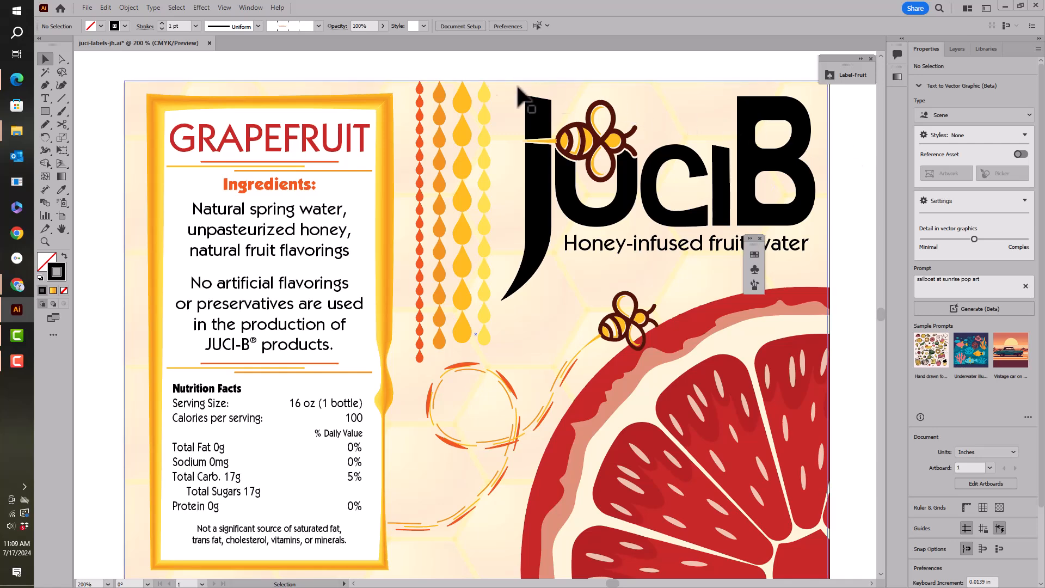
- Show the bounding box again, select the Fruit instance, and close the Label-Fruit library
left_click(225, 7)
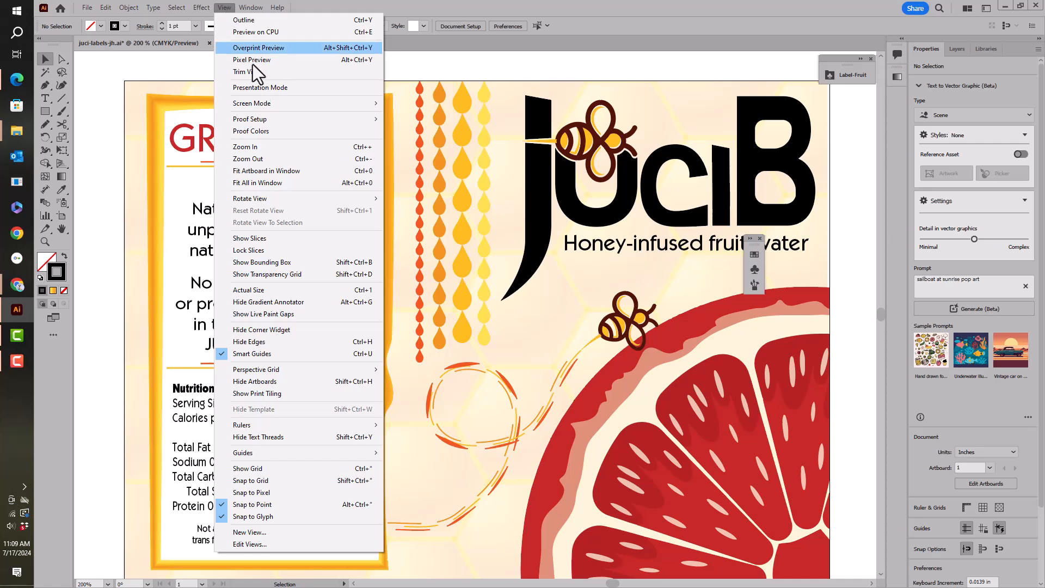
left_click(288, 265)
left_click(661, 381)
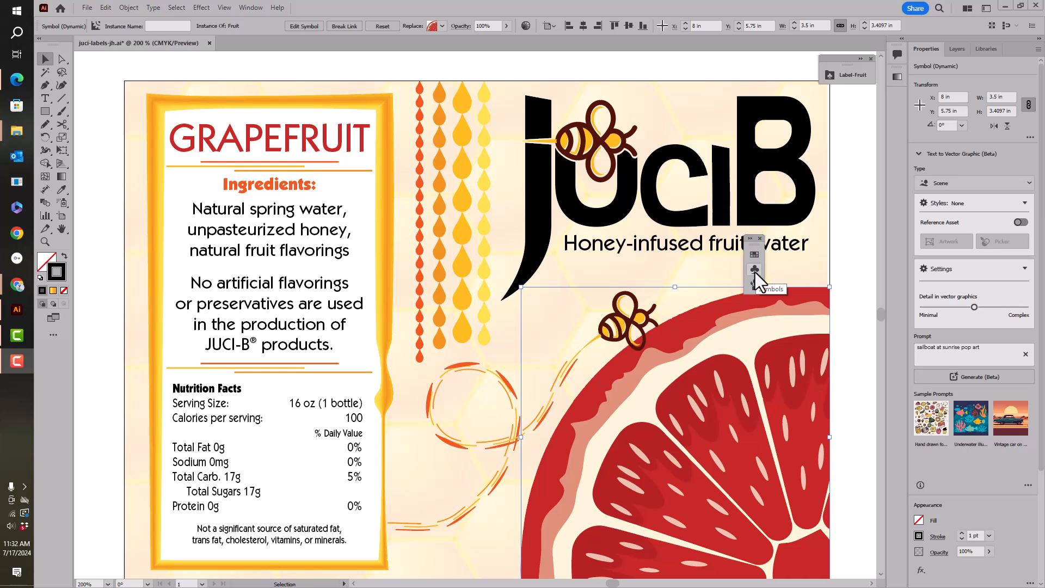
left_click(871, 57)
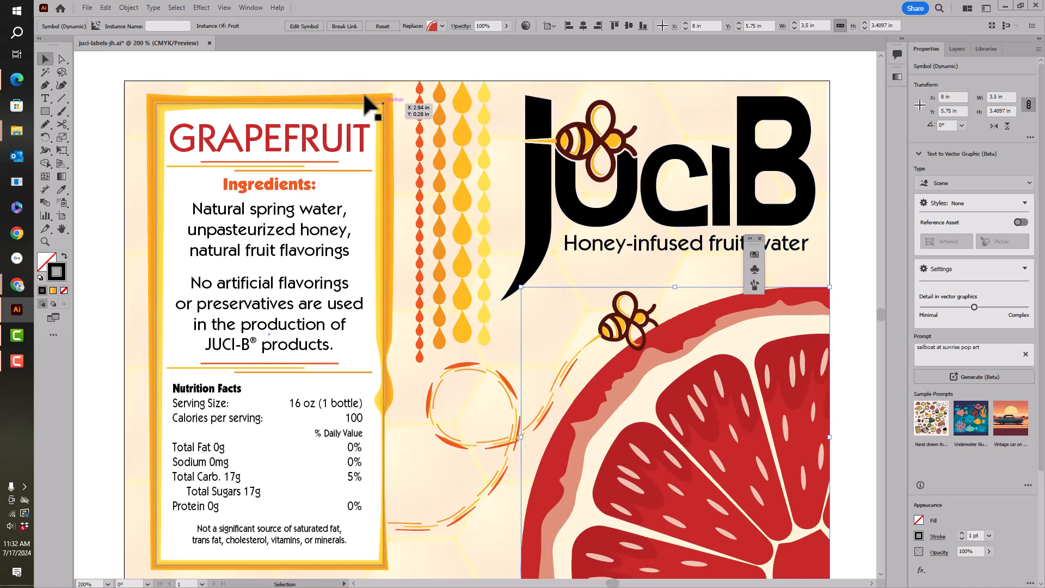
- Duplicate the text-grapefruit symbol
left_click(225, 7)
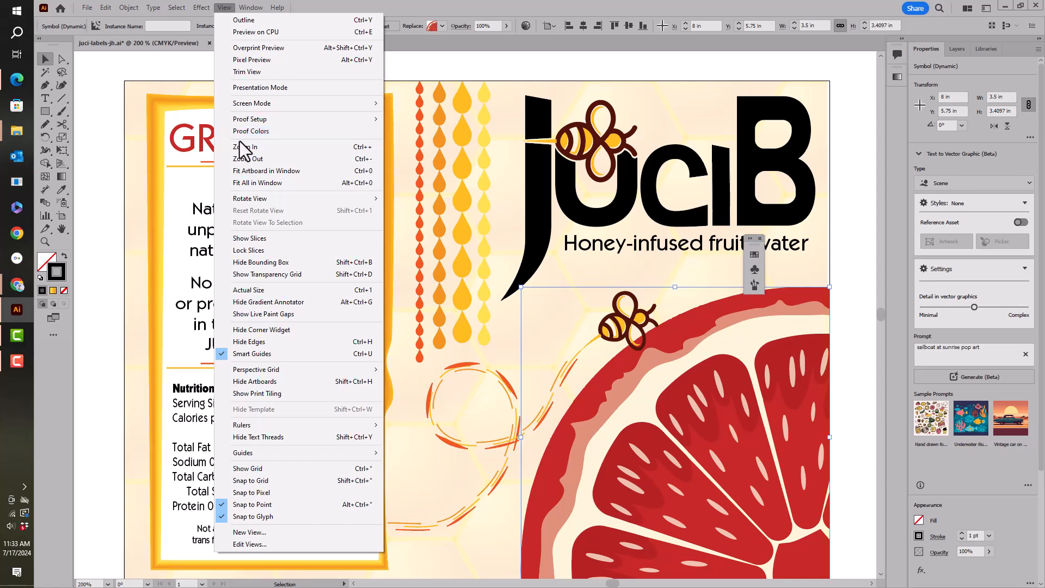
double_click(60, 231)
left_click(754, 268)
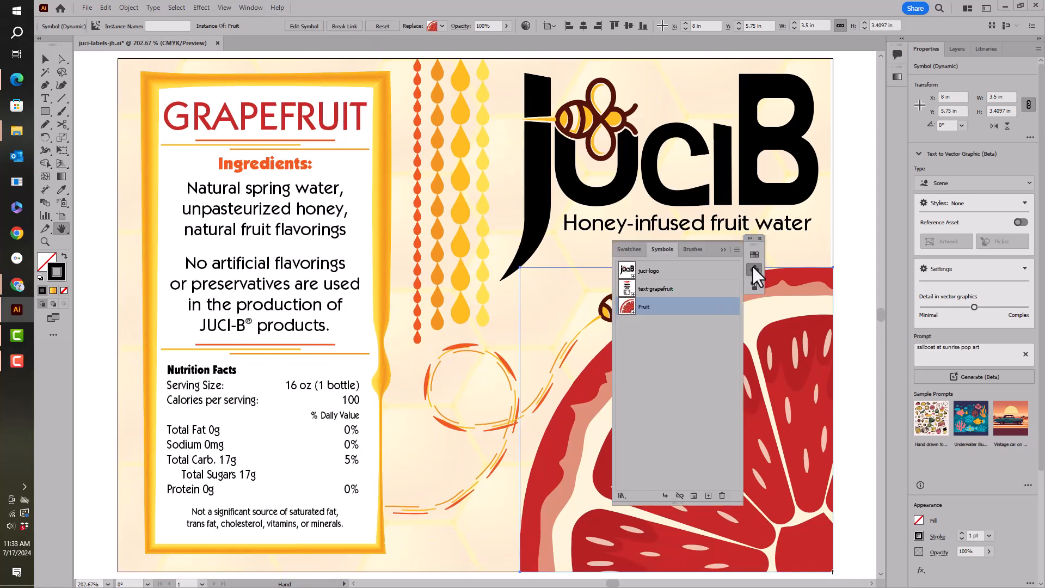
left_click(646, 291)
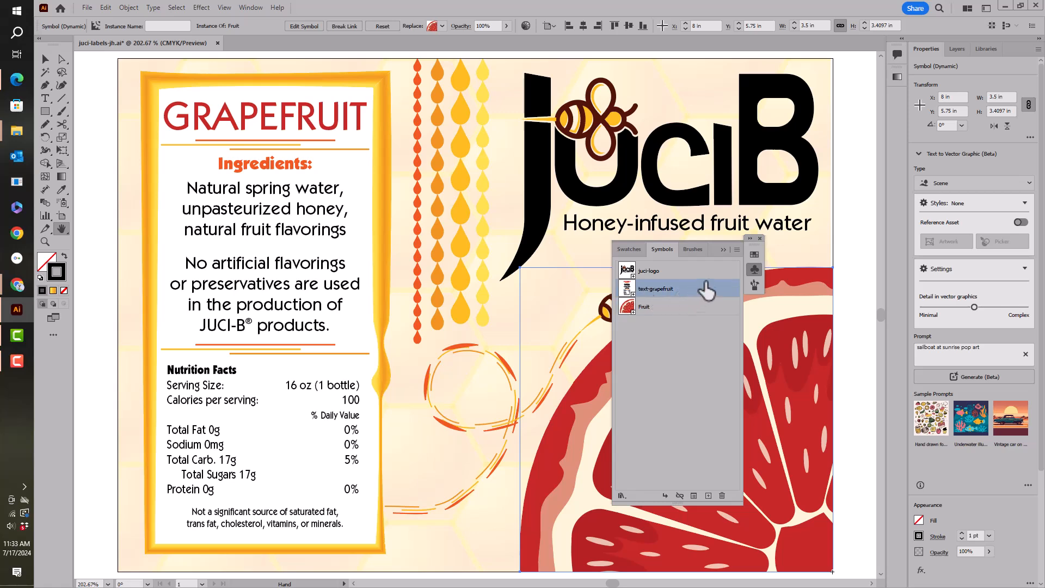
left_click(736, 250)
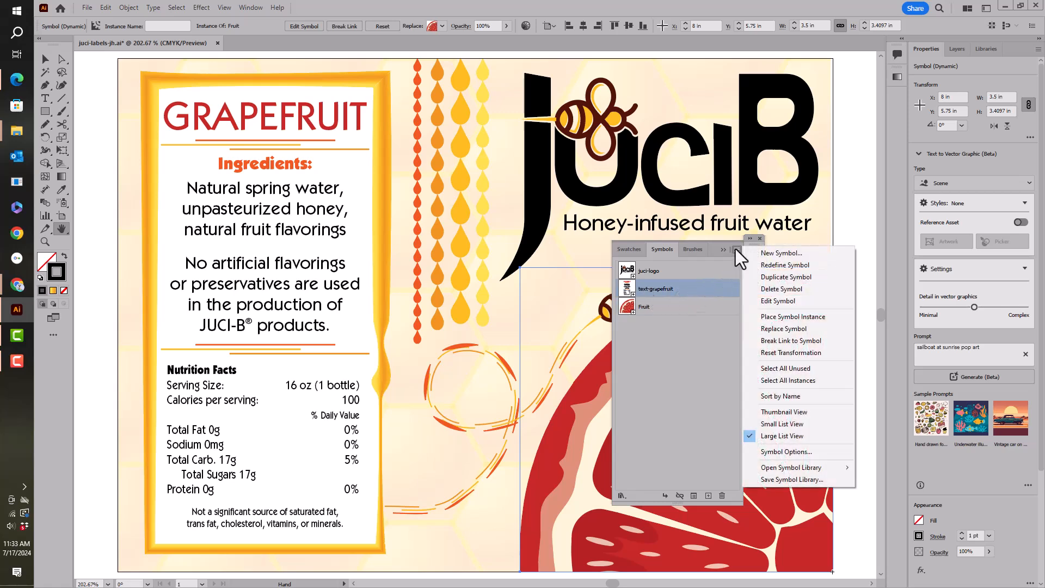
left_click(760, 277)
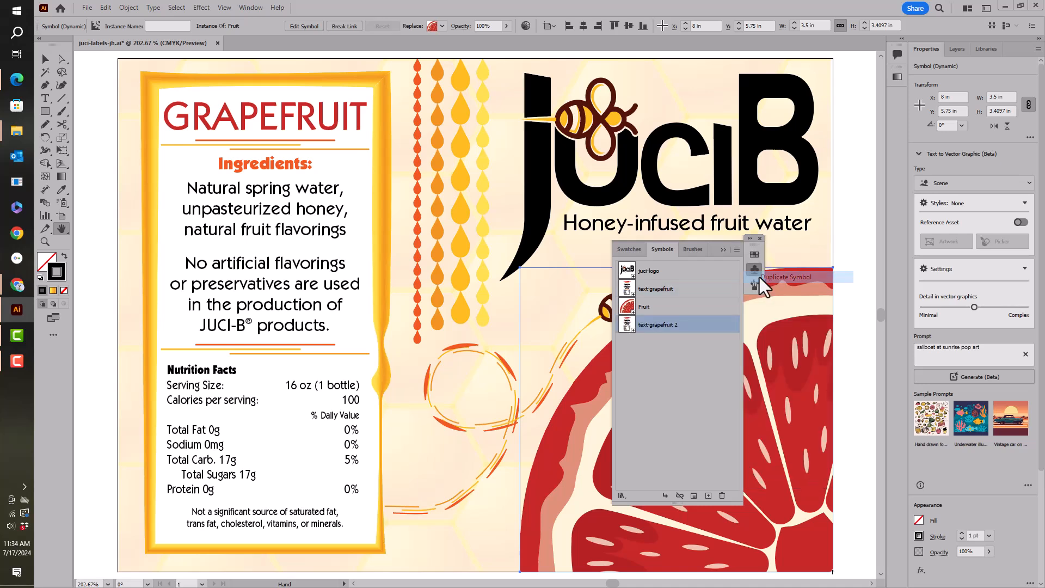
- Open the text-grapefruit 2 symbol for editing and try to rename it text-lemon
double_click(664, 326)
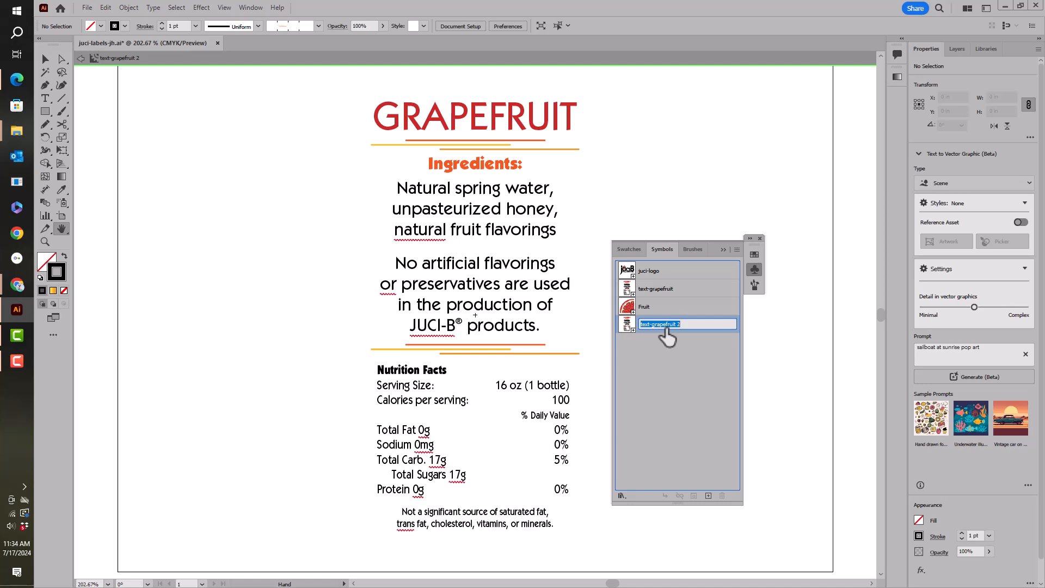
left_click_drag(681, 325, 651, 334)
key("BackSpace")
key("Return")
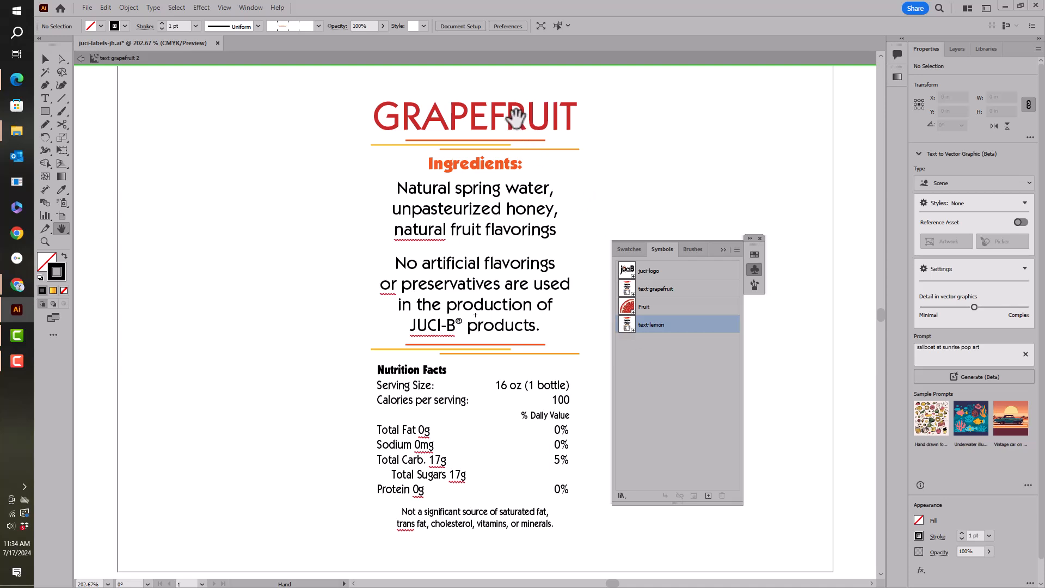
- Replace the GRAPEFRUIT title inside the duplicated symbol with LEMON
left_click(47, 98)
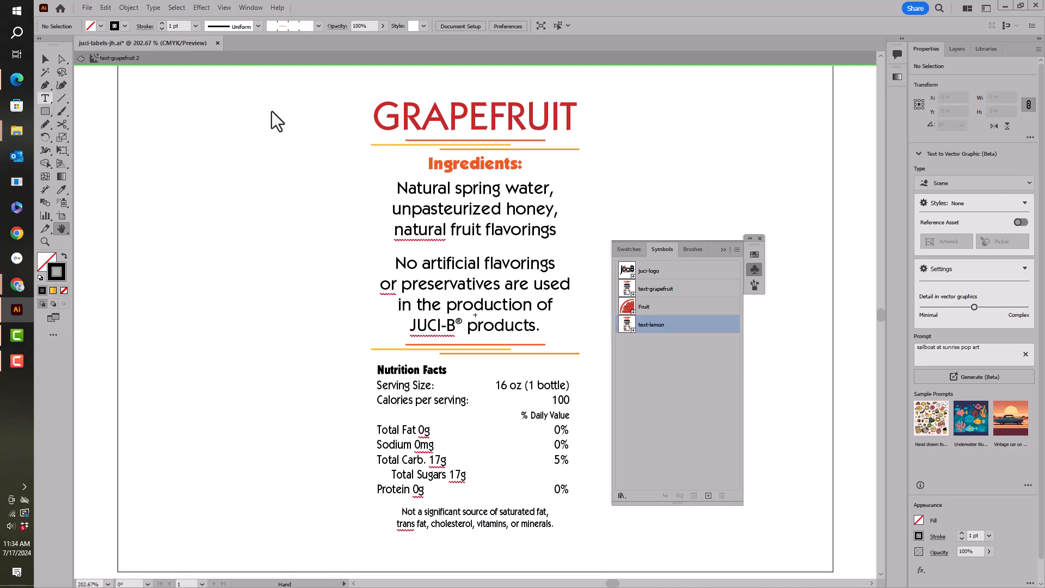
left_click(434, 115)
key("ctrl+a")
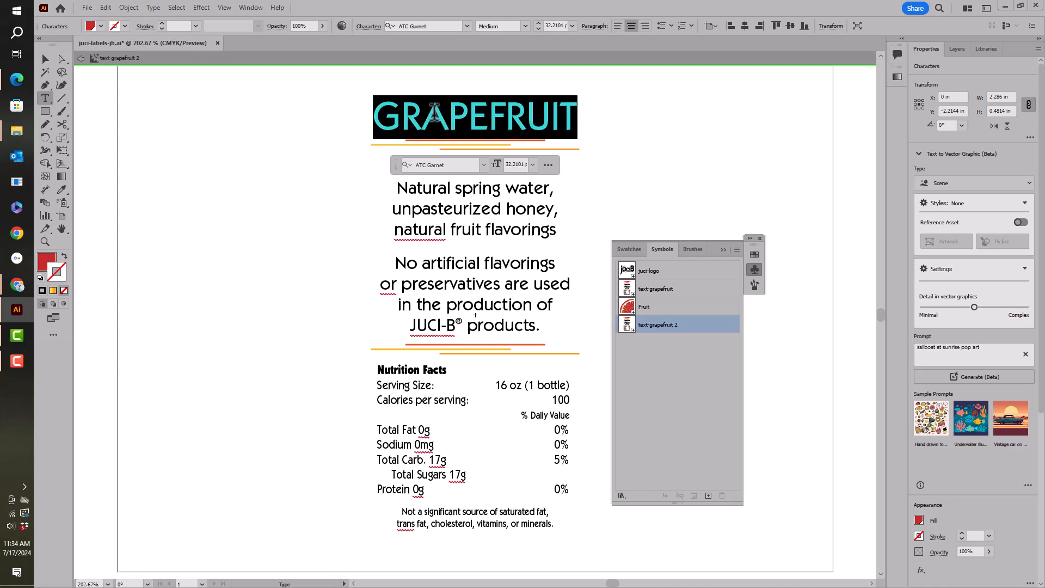
type("LEM")
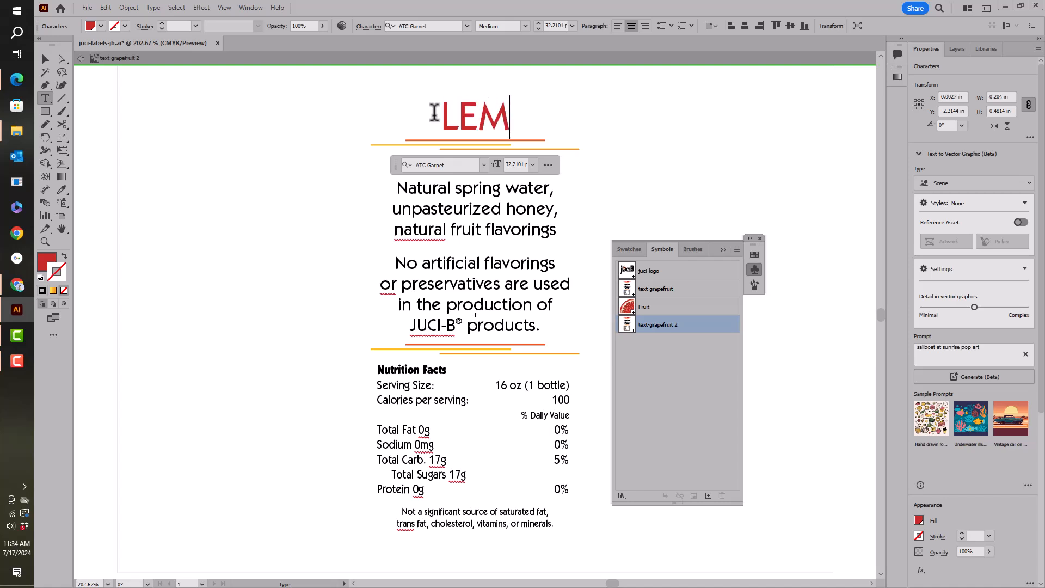
type("ON")
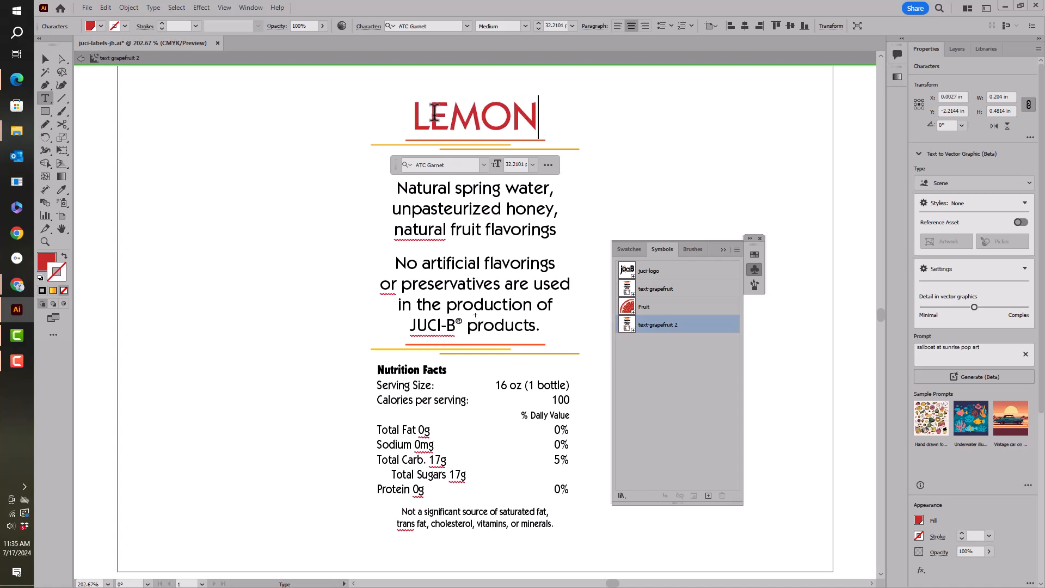
- Fill the LEMON title with the yellow swatch and exit symbol editing
double_click(478, 124)
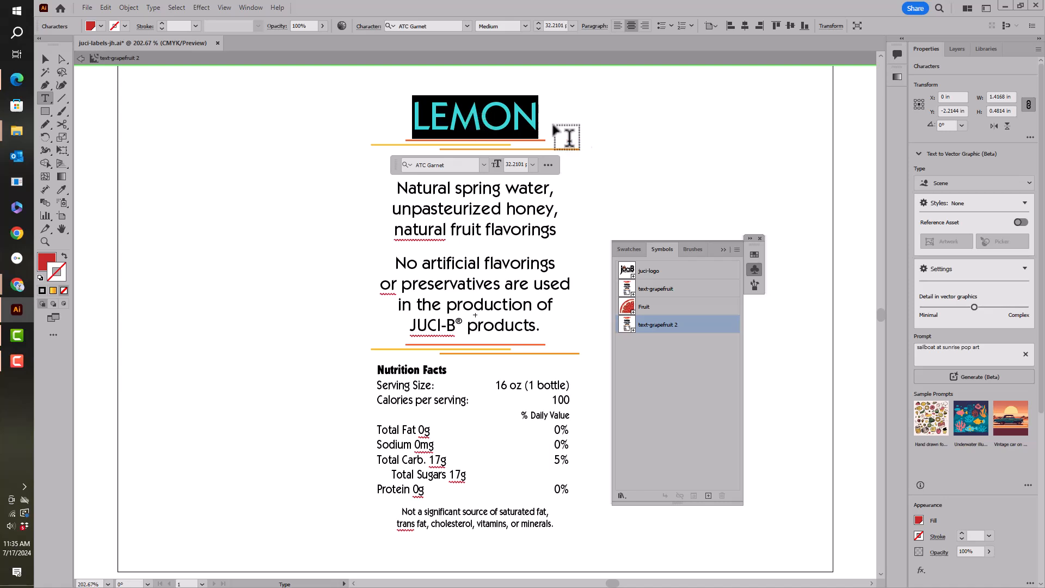
left_click(920, 521)
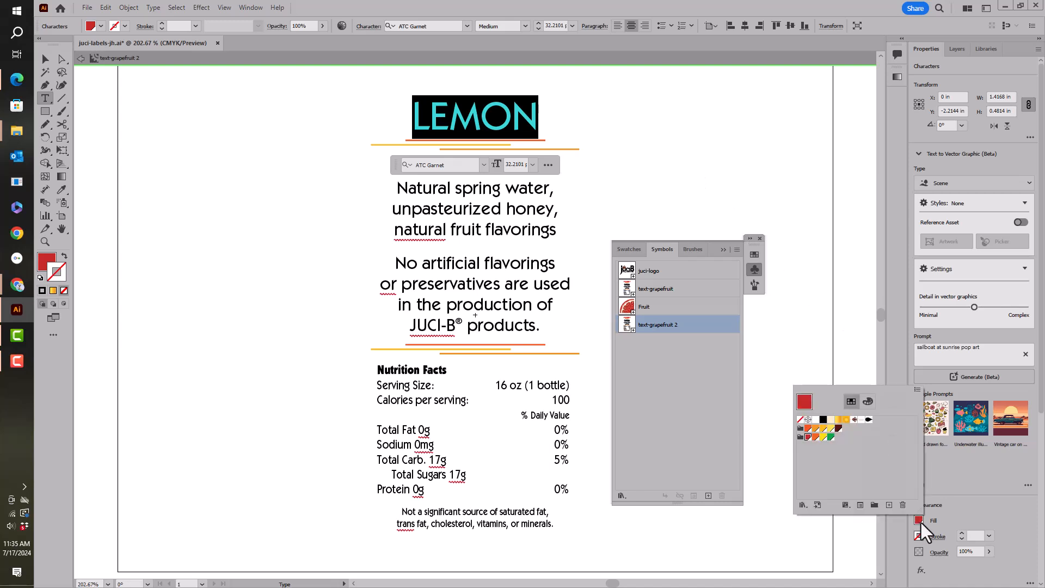
left_click(822, 437)
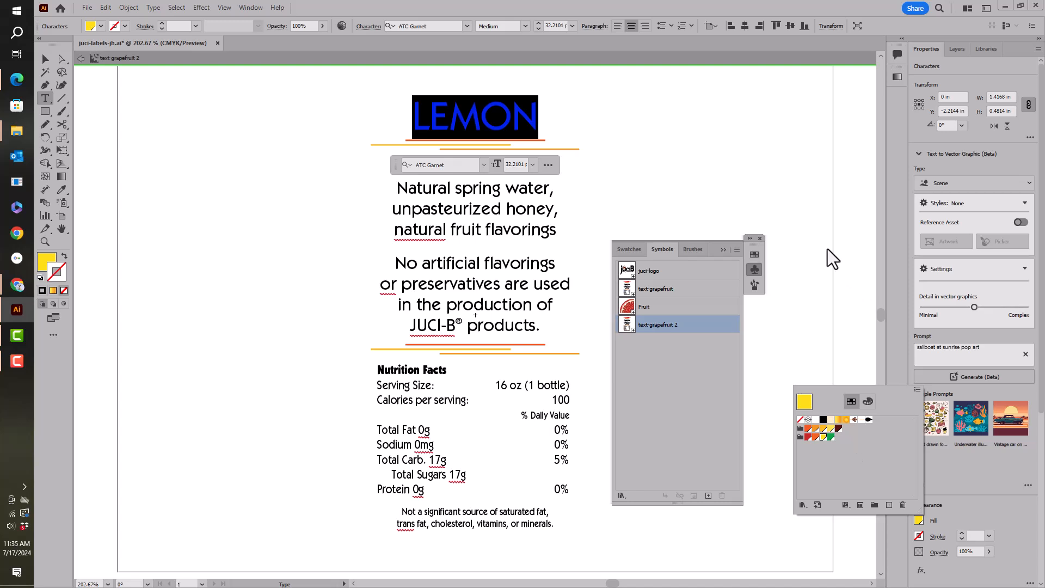
left_click(79, 58)
left_click(79, 58)
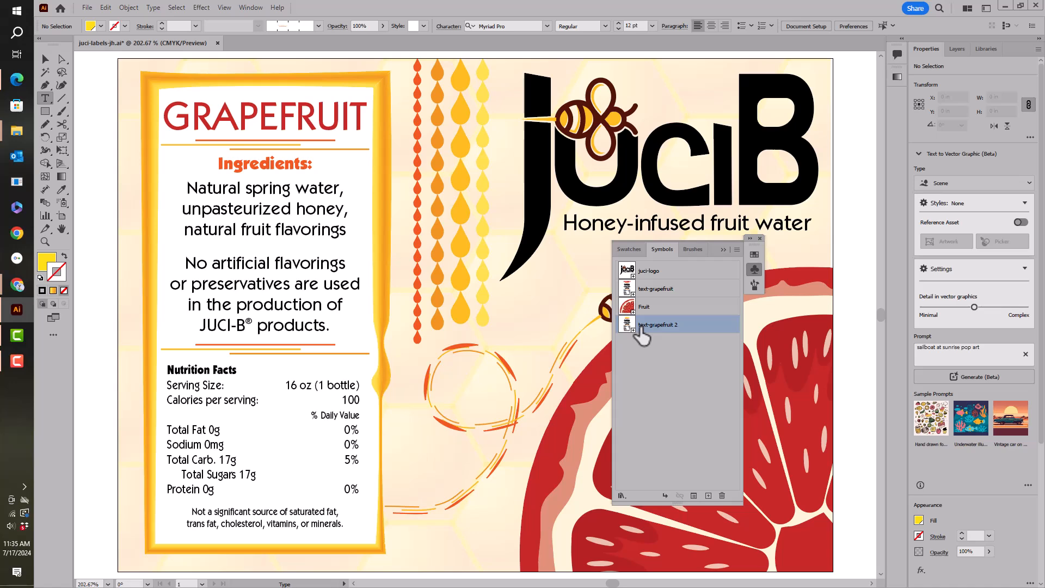
- Duplicate the text-grapefruit 2 symbol, naming the original text-lemon and the copy text-lime
left_click(737, 249)
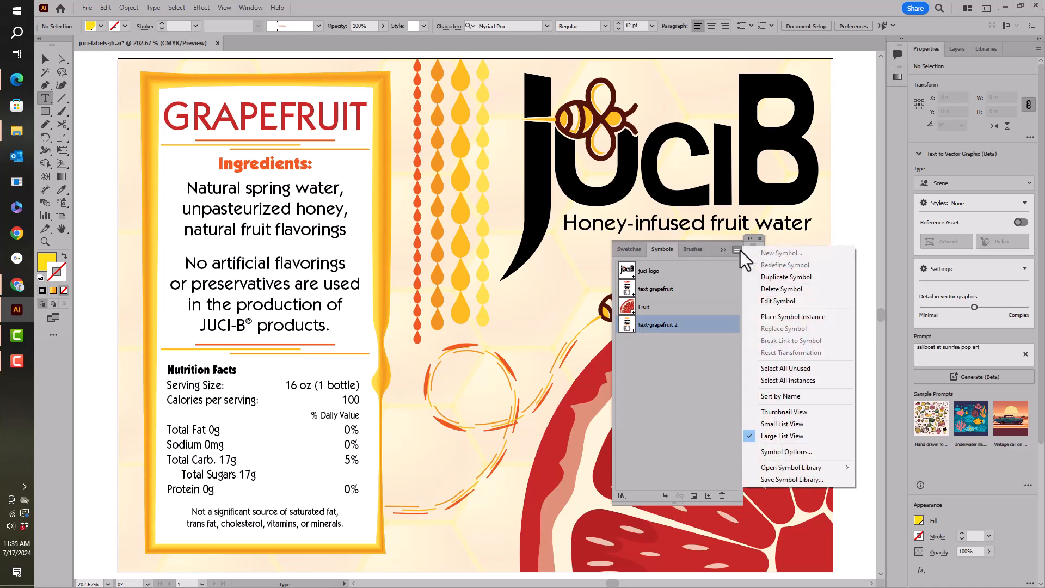
left_click(770, 275)
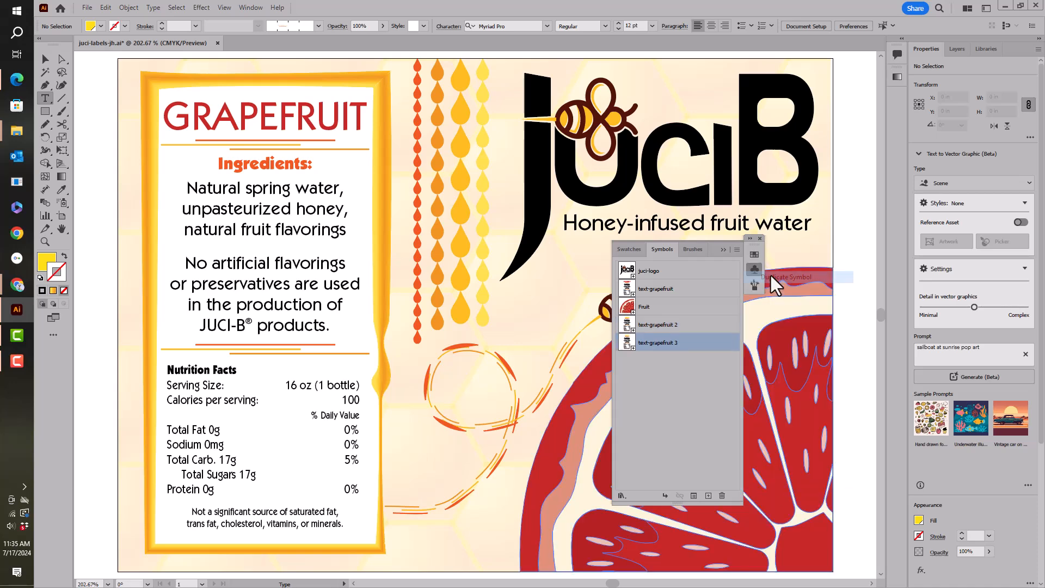
left_click(675, 325)
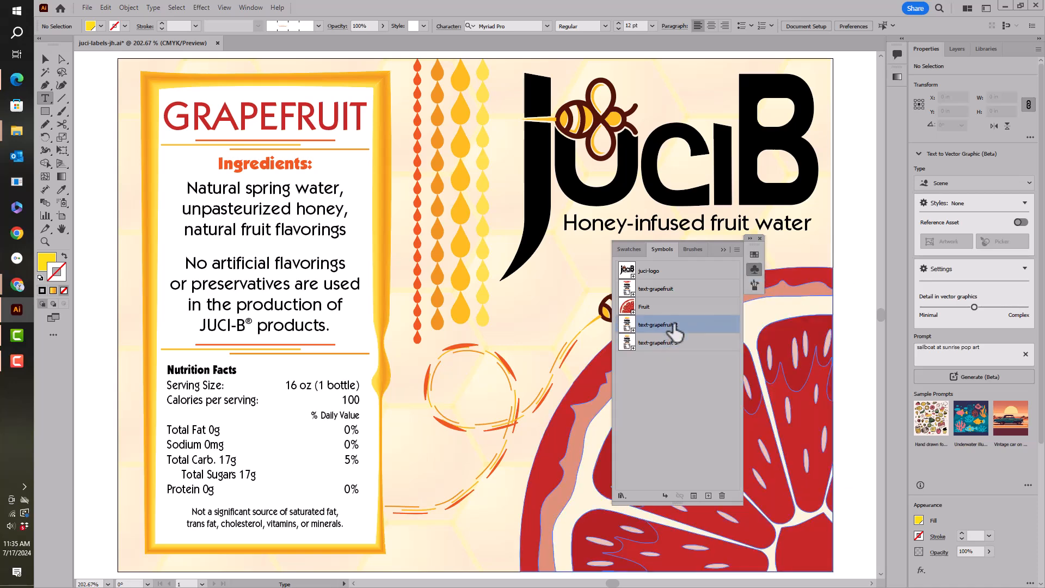
double_click(675, 325)
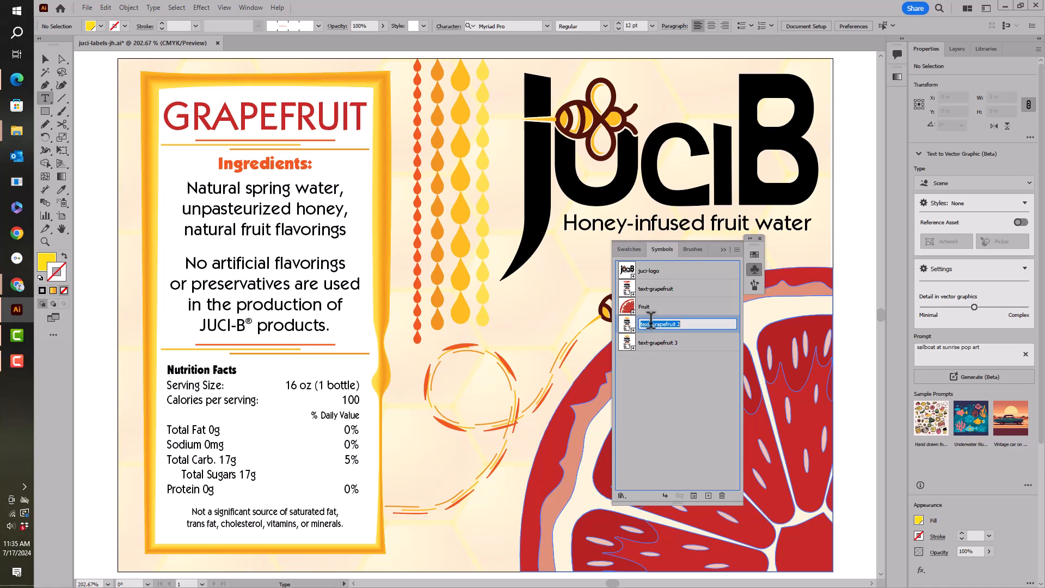
type("text-lemon")
double_click(661, 343)
type("text-lime")
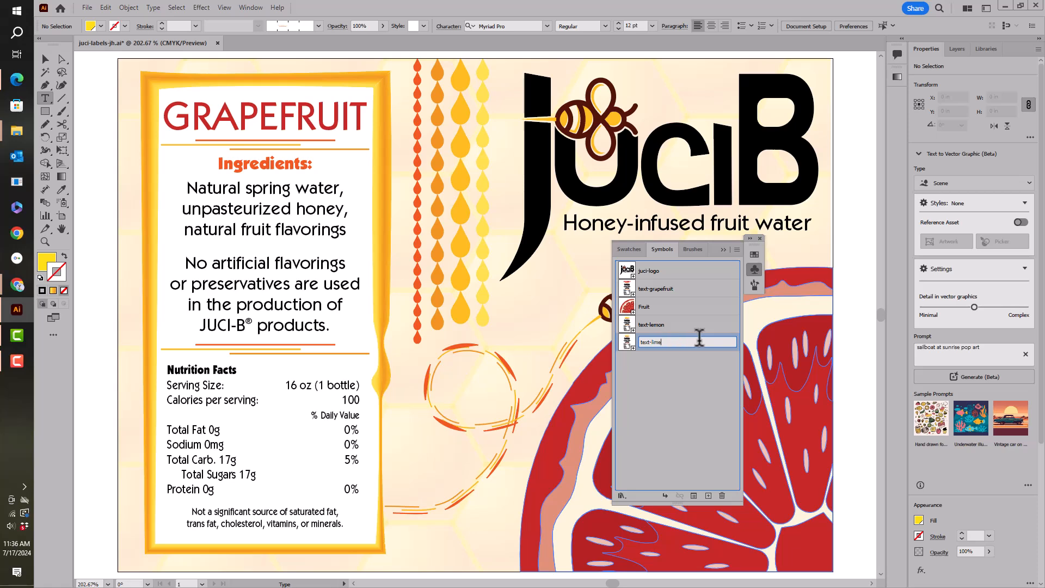
- Open the text-lime symbol for editing and replace its title with LIME
double_click(625, 343)
double_click(508, 134)
type("LIME")
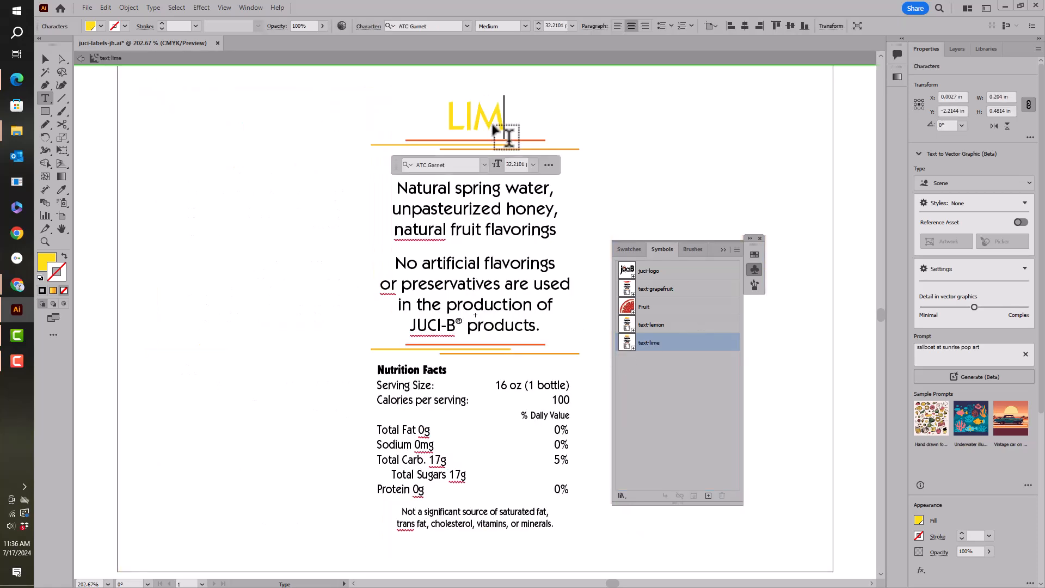
- Fill the LIME title with the green swatch and exit symbol editing
double_click(506, 131)
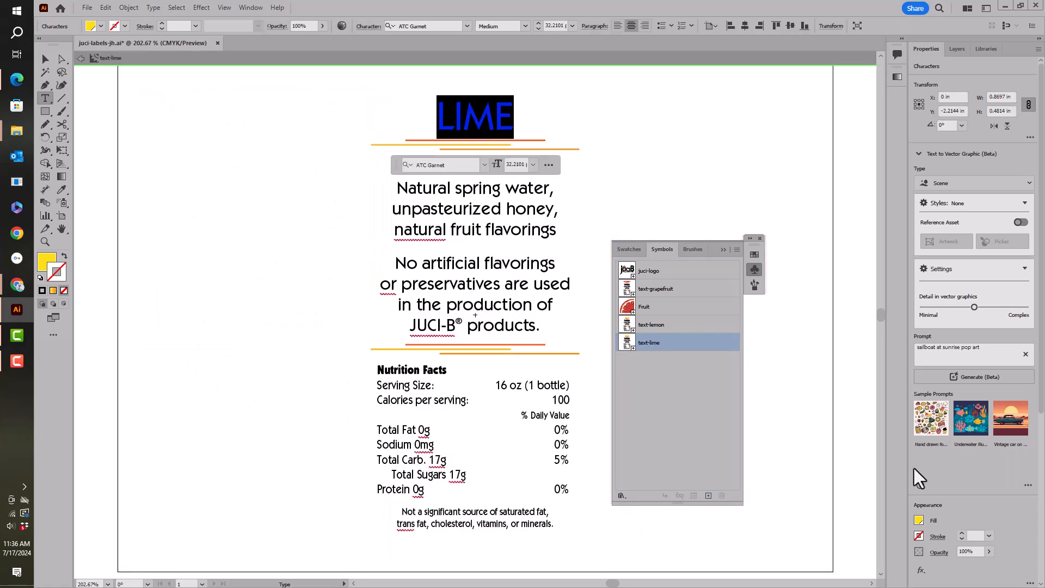
left_click(920, 521)
left_click(830, 436)
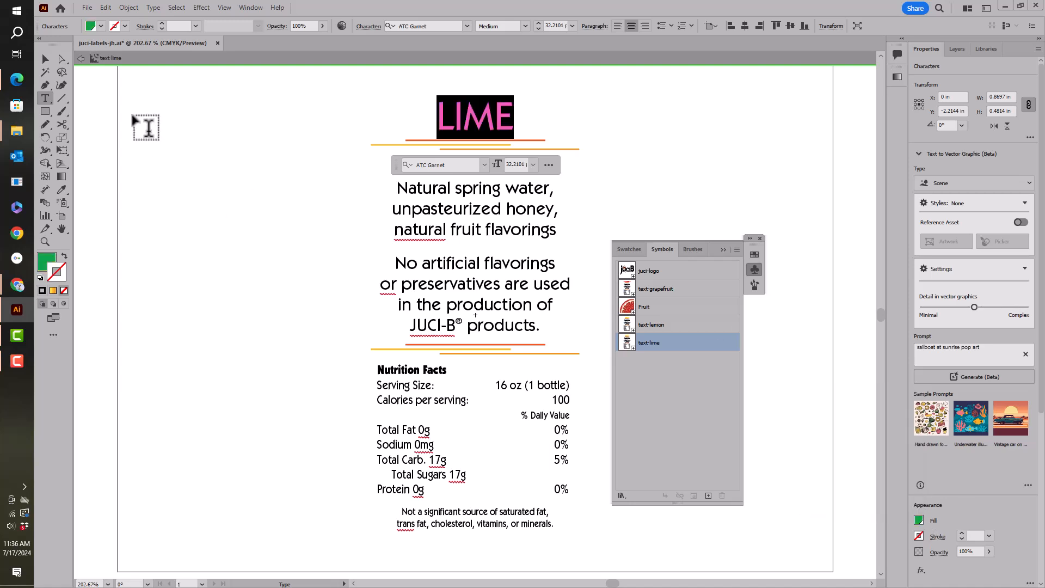
left_click(82, 59)
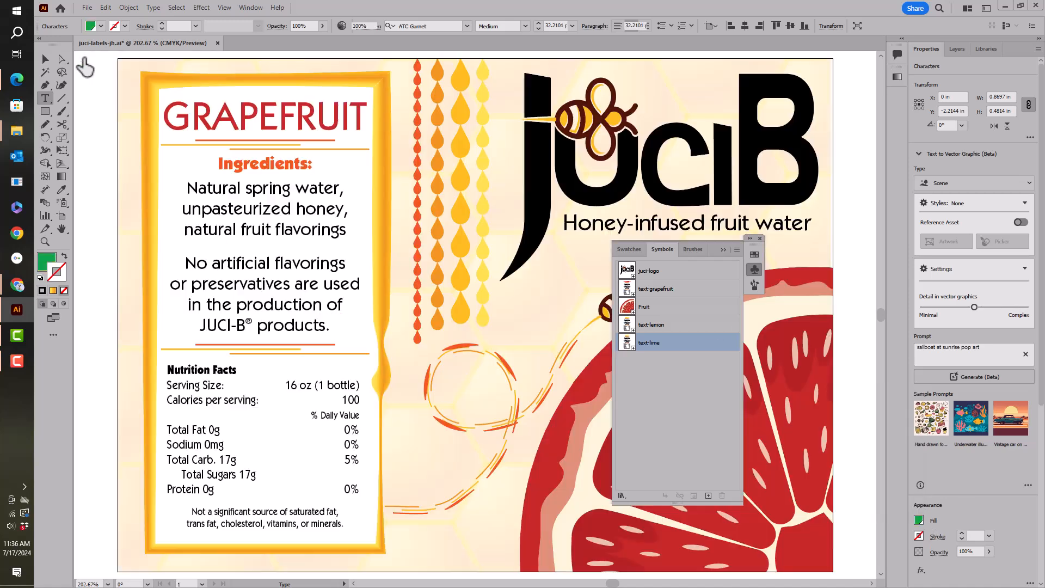
- Duplicate the text-lime symbol and rename the copy text-orange
left_click(737, 249)
left_click(788, 276)
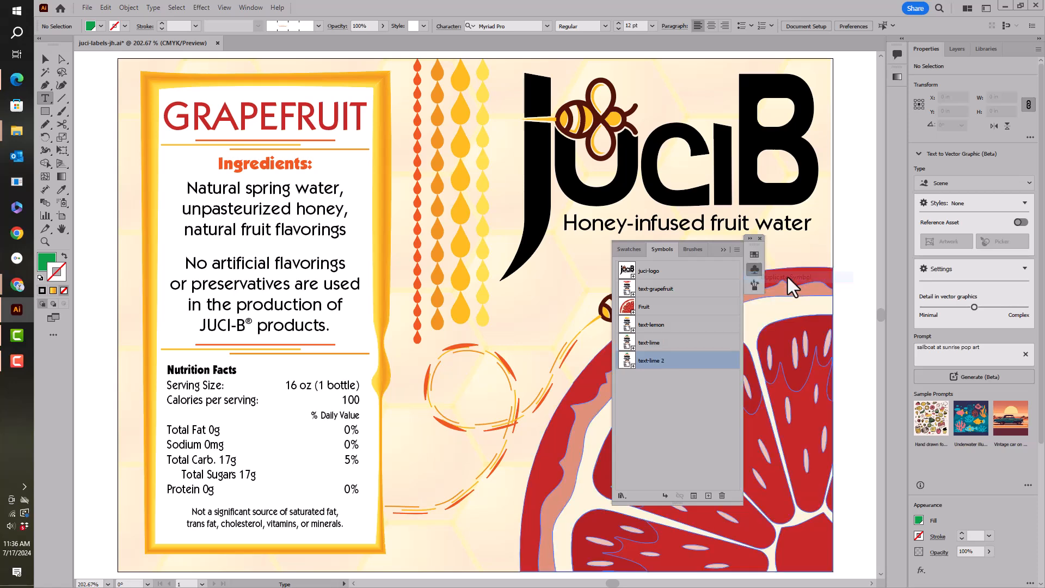
double_click(648, 362)
left_click_drag(651, 361, 685, 373)
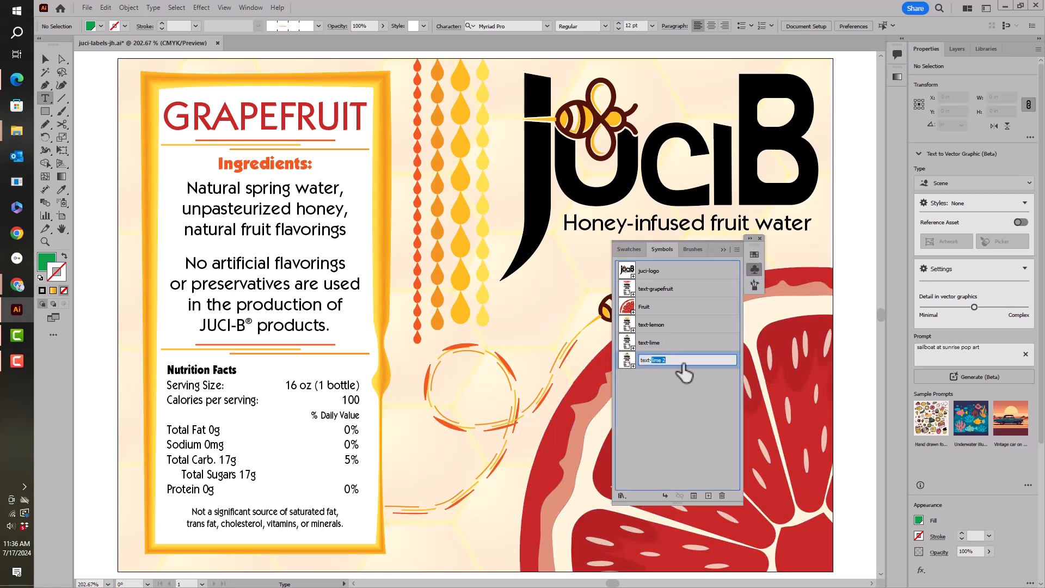
type("orange")
- Open the text-orange symbol for editing and replace its title with ORANGE
double_click(628, 363)
double_click(506, 120)
type("ORANG")
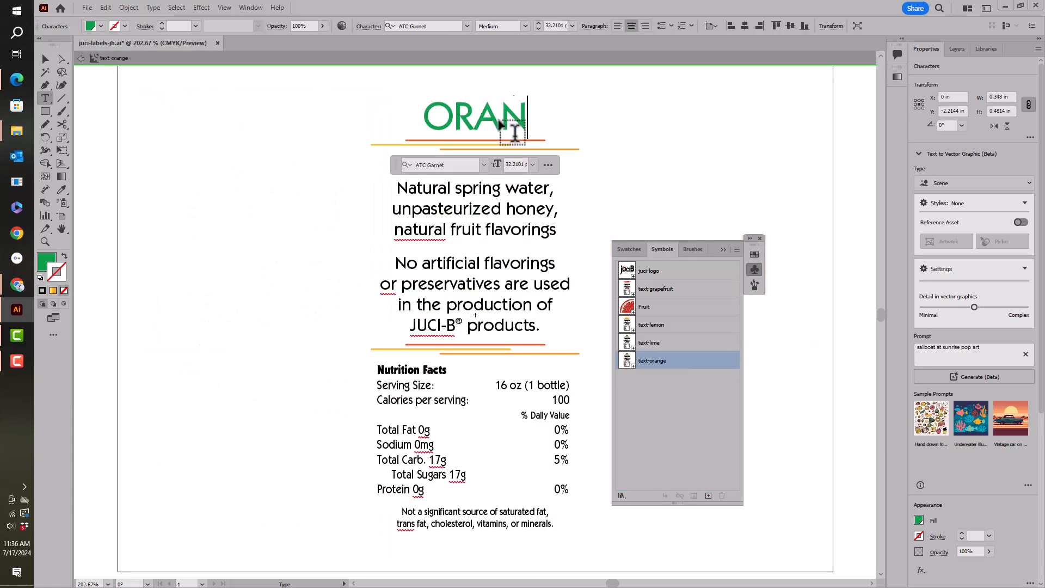
type("E")
- Fill the ORANGE title with the orange swatch and exit symbol editing
key("ctrl+a")
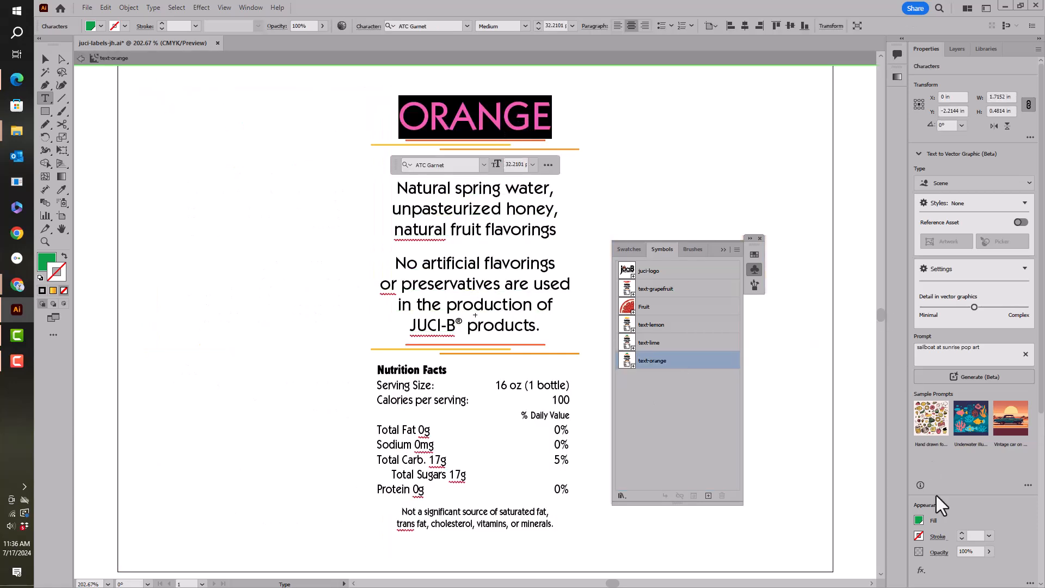
left_click(918, 522)
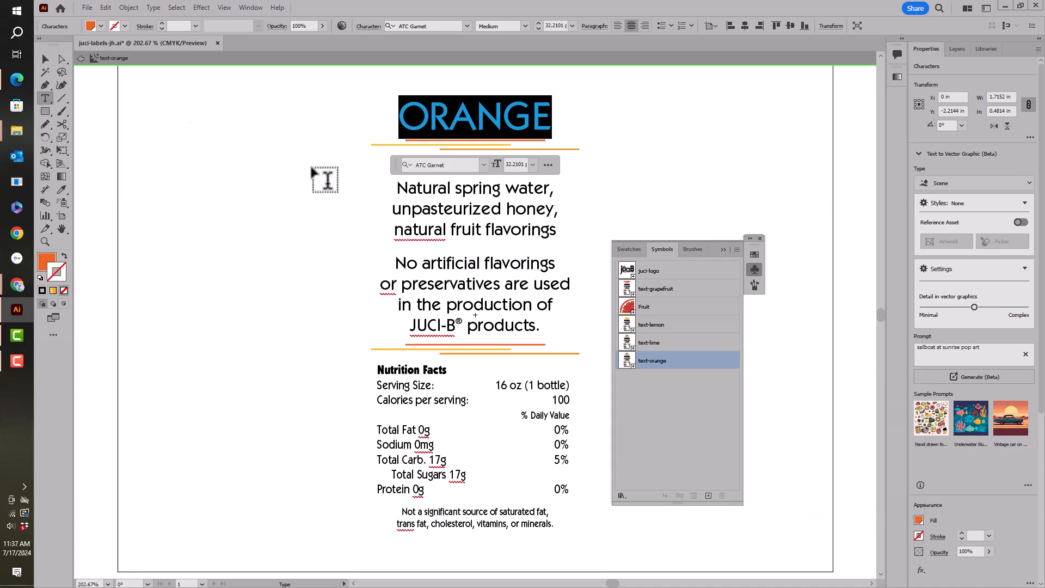
left_click(80, 58)
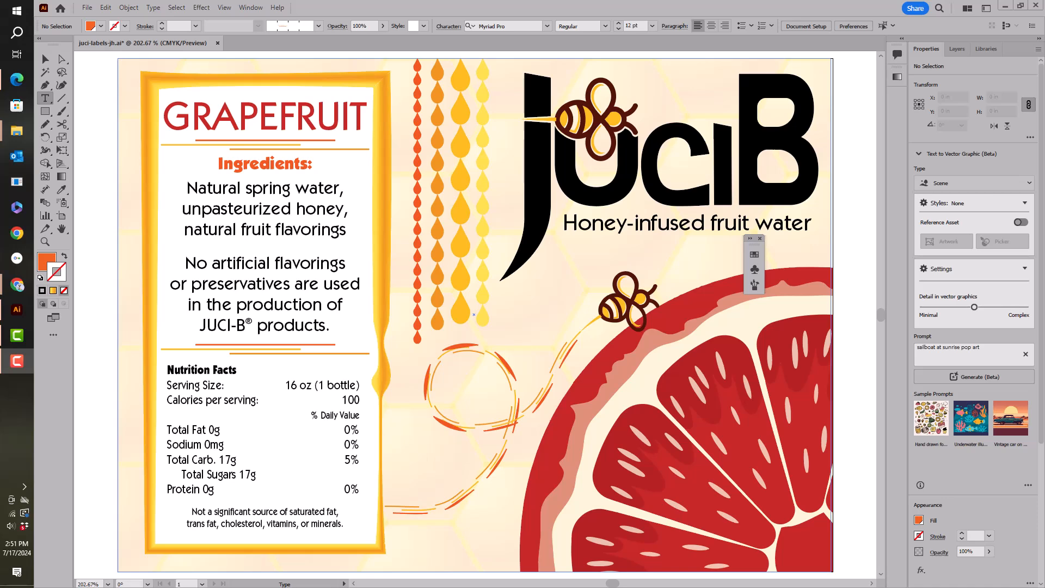
- Duplicate Artboard 1 with its artwork three times
key("v")
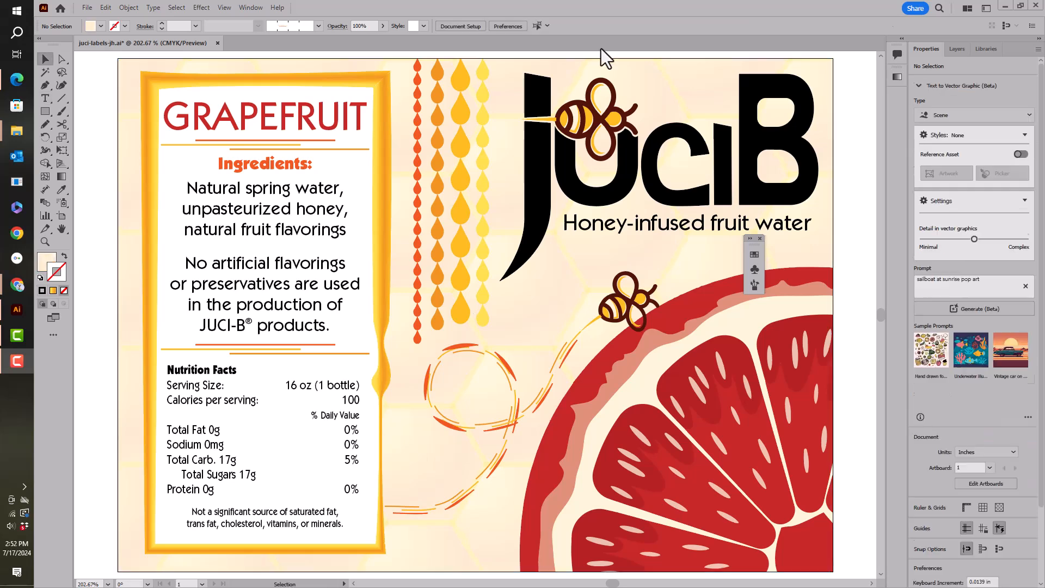
left_click(249, 7)
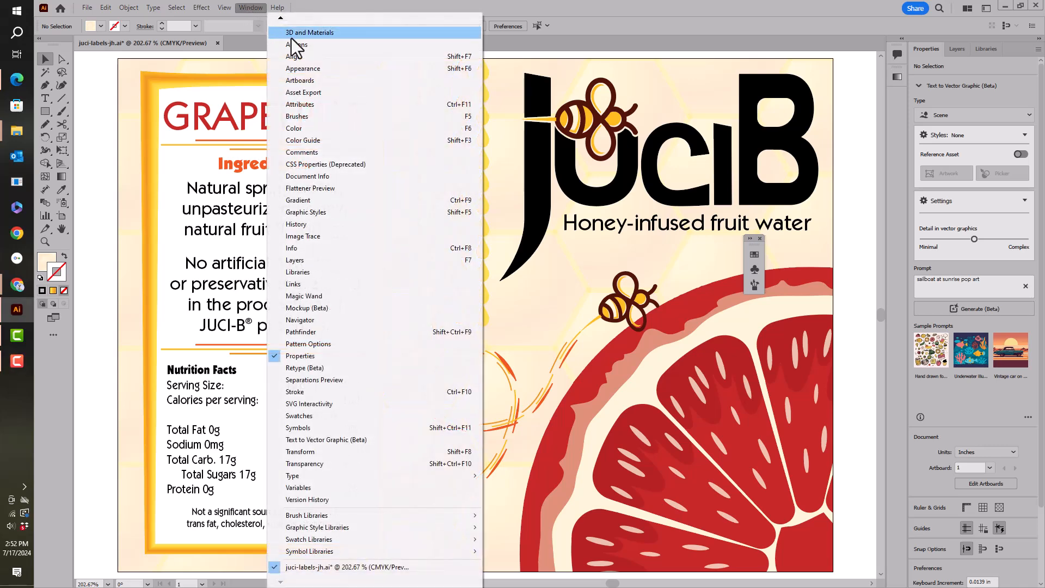
left_click(318, 79)
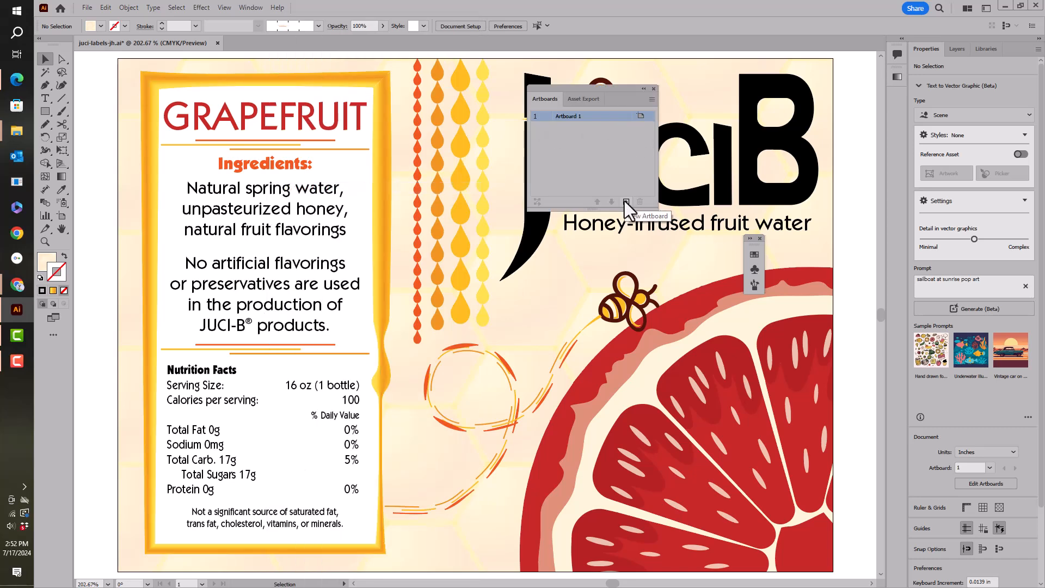
left_click(651, 99)
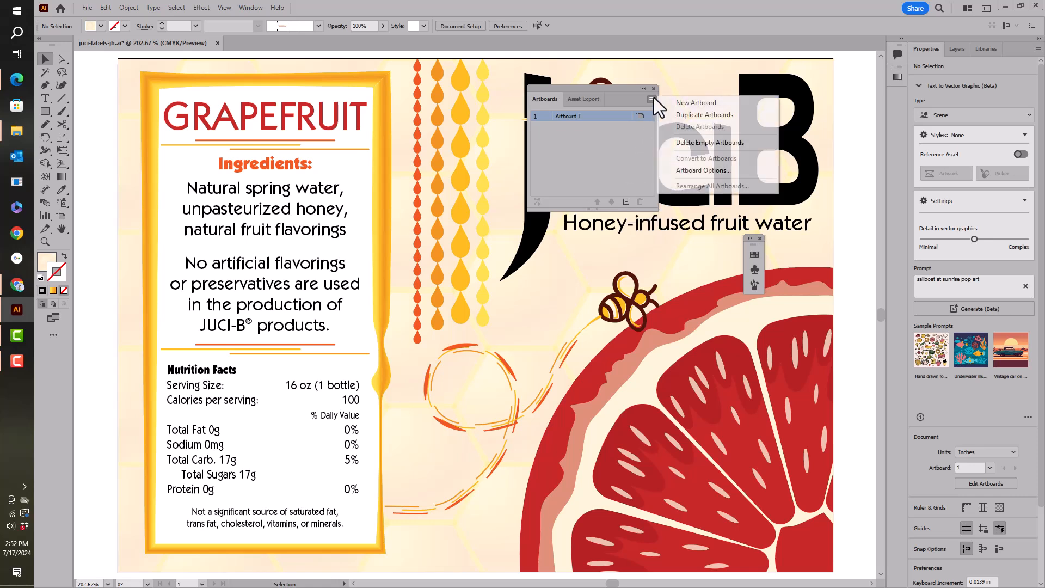
left_click(687, 114)
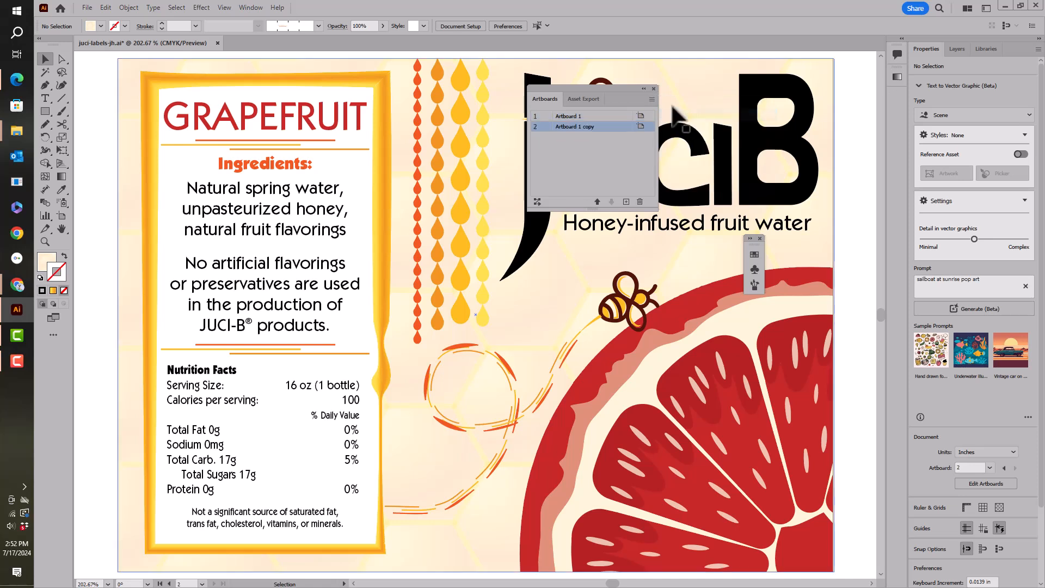
left_click(651, 100)
left_click(681, 115)
left_click(651, 99)
left_click(674, 114)
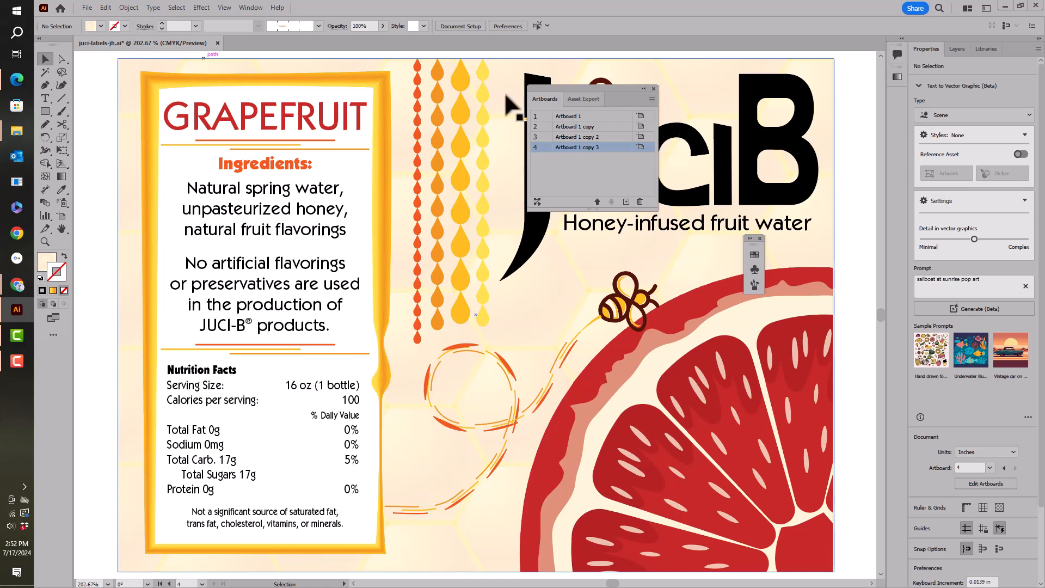
- Rearrange all artboards into a two-column grid by row with 1 in spacing, moving the artwork with them
left_click(226, 8)
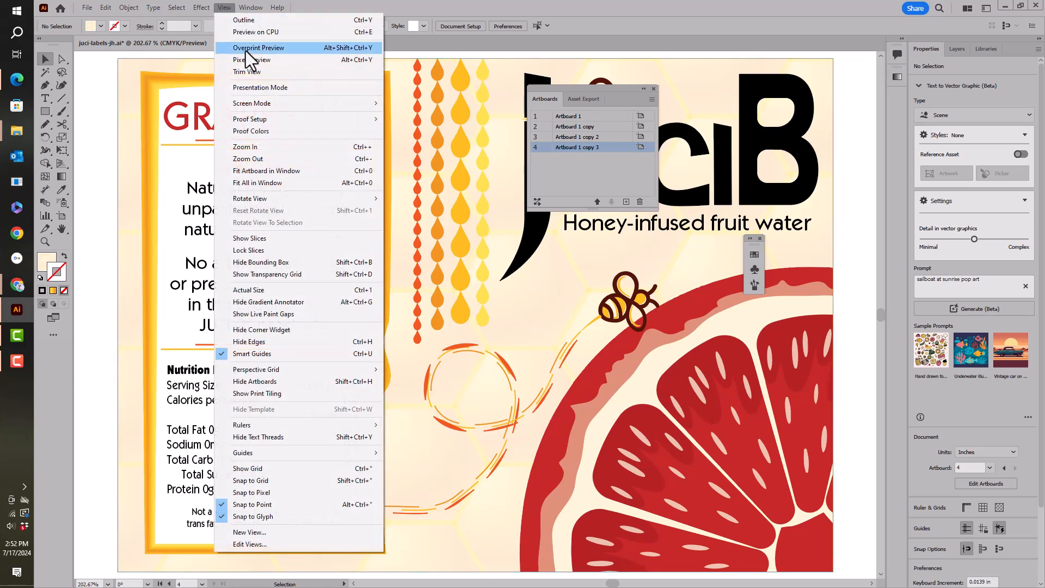
left_click(280, 182)
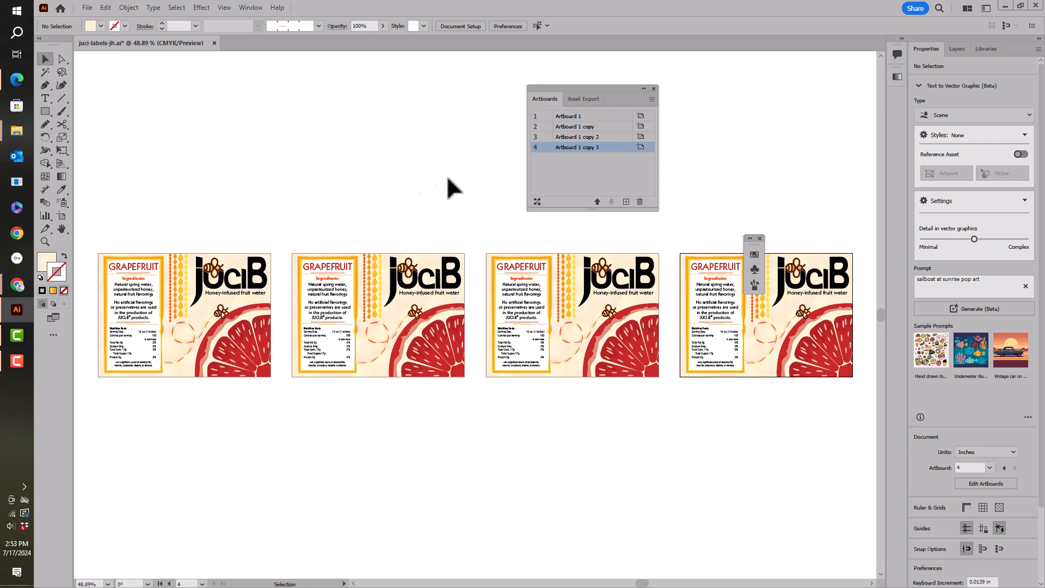
left_click(537, 202)
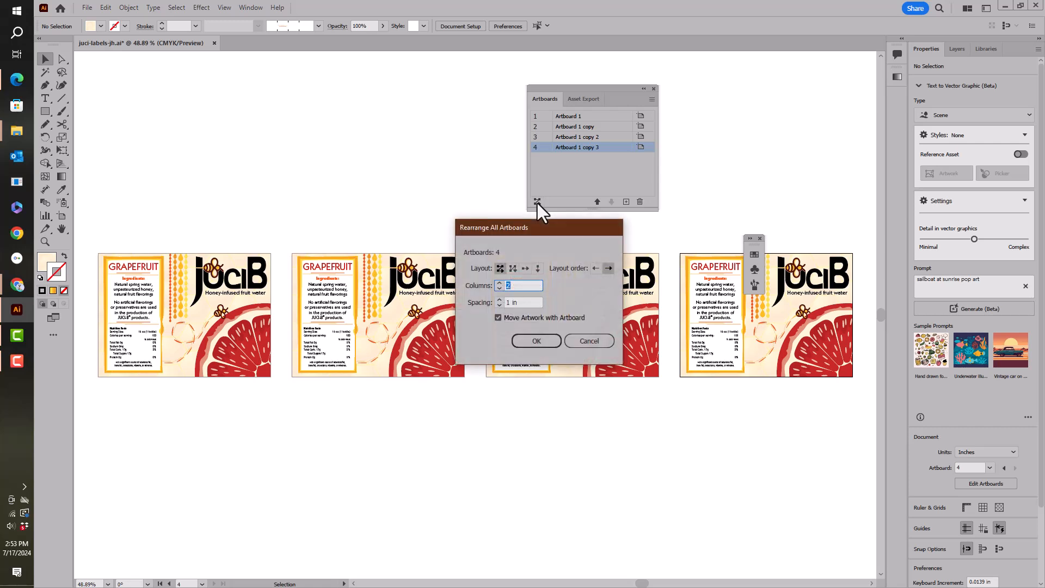
left_click(498, 270)
left_click(515, 300)
left_click(533, 339)
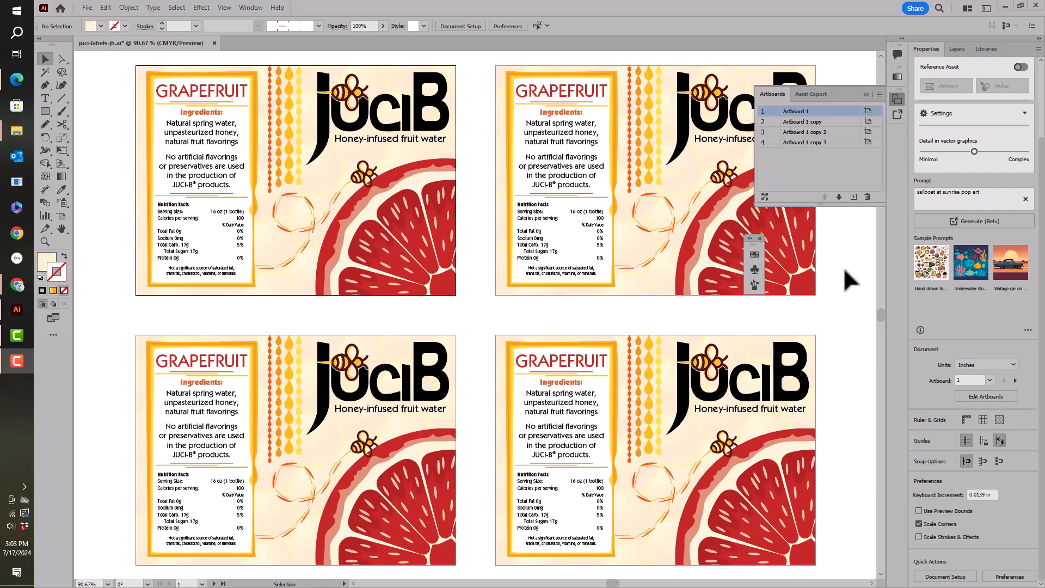
- Rename the first artboard as grapefruit
double_click(803, 111)
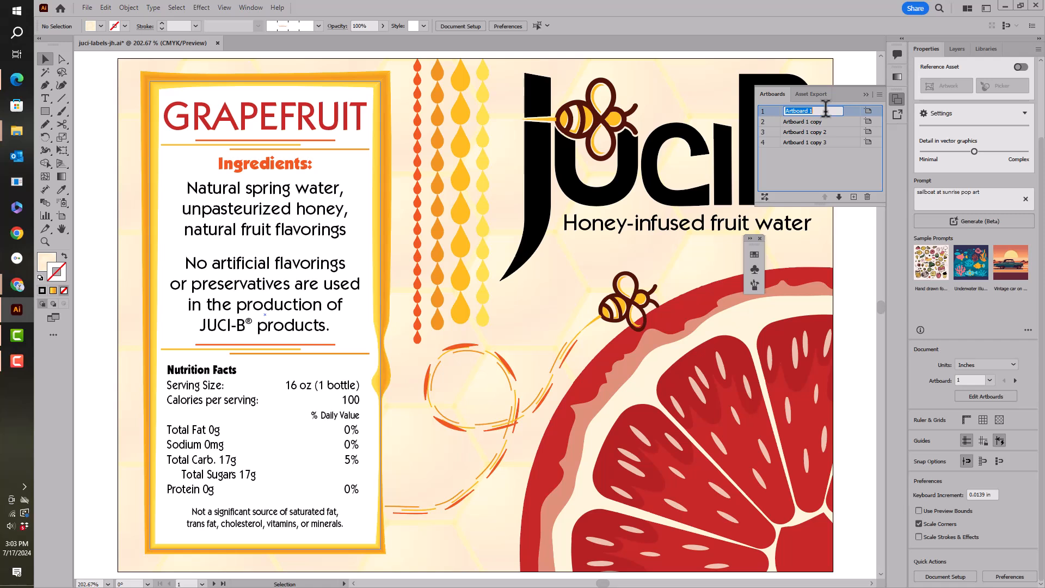
type("g")
key("BackSpace")
type("efruit")
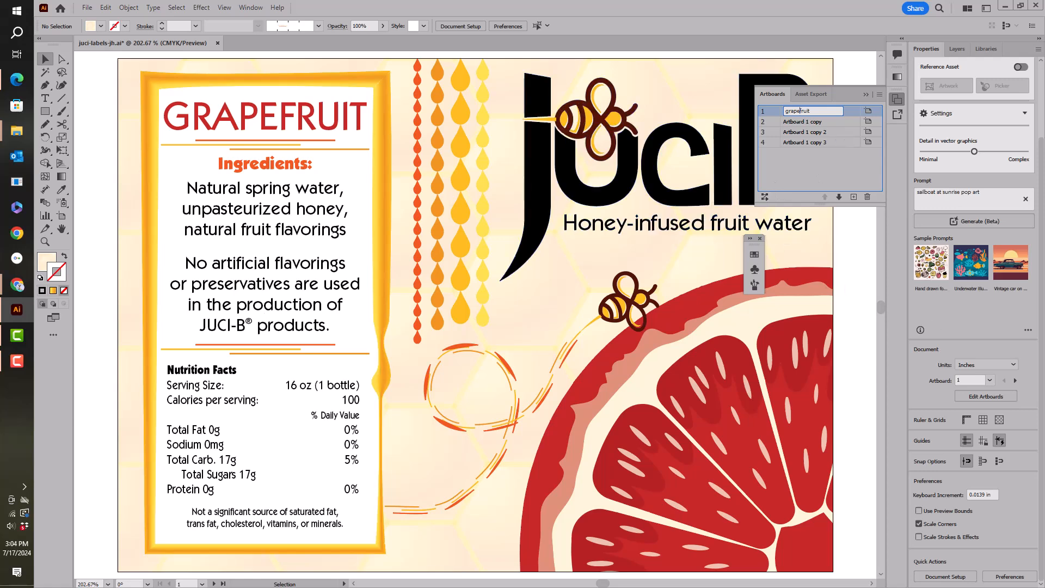
- Rename the three artboard copies, in order, as lemon, lime and orange
double_click(814, 122)
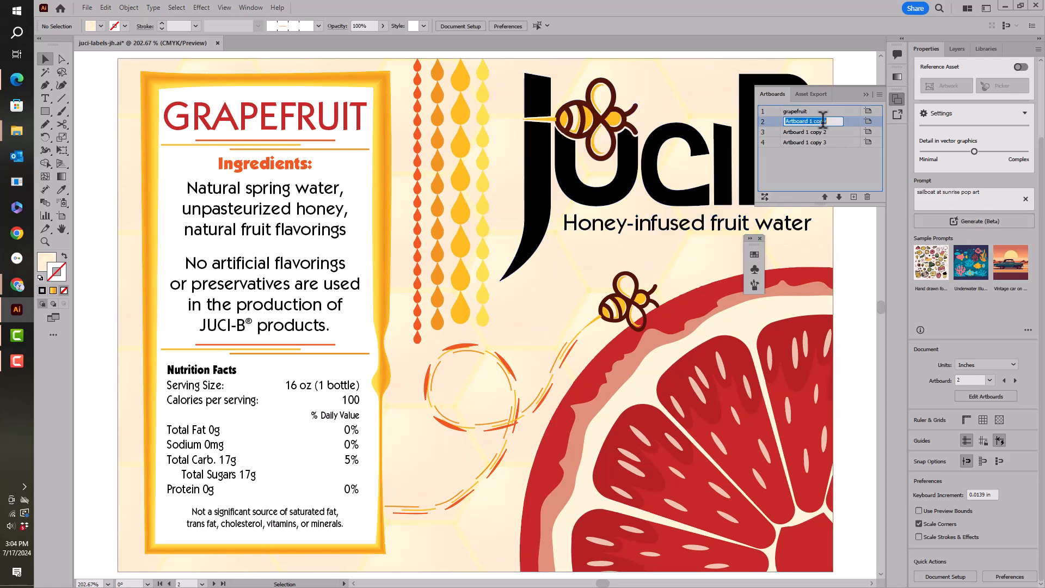
type("lemon")
key("Tab")
type("lime")
key("Tab")
type("crange")
key("Return")
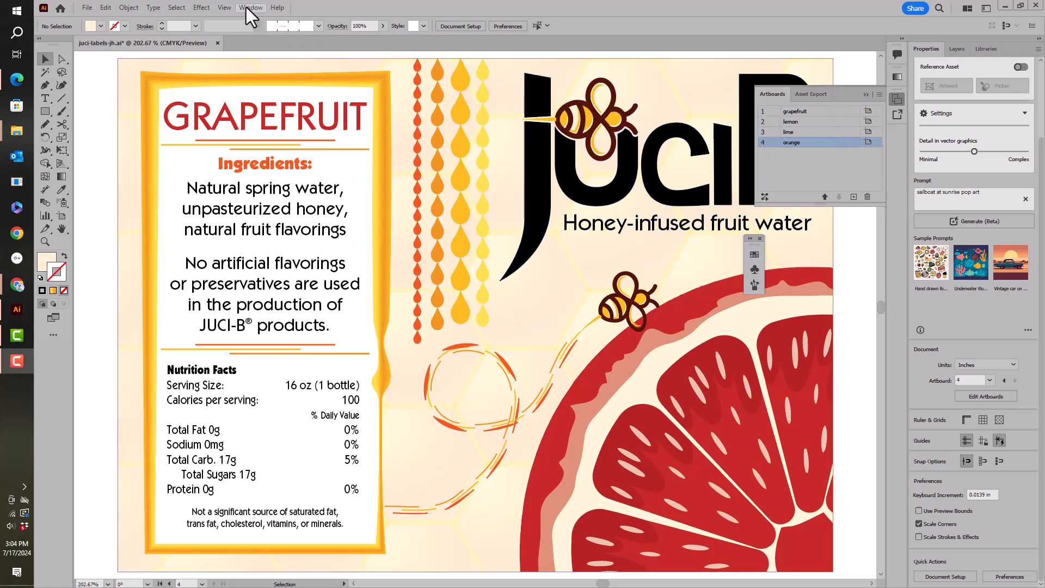
- Replace the text symbol on the lemon artboard with text-lemon, showing the replacement symbols as a small list
left_click(224, 8)
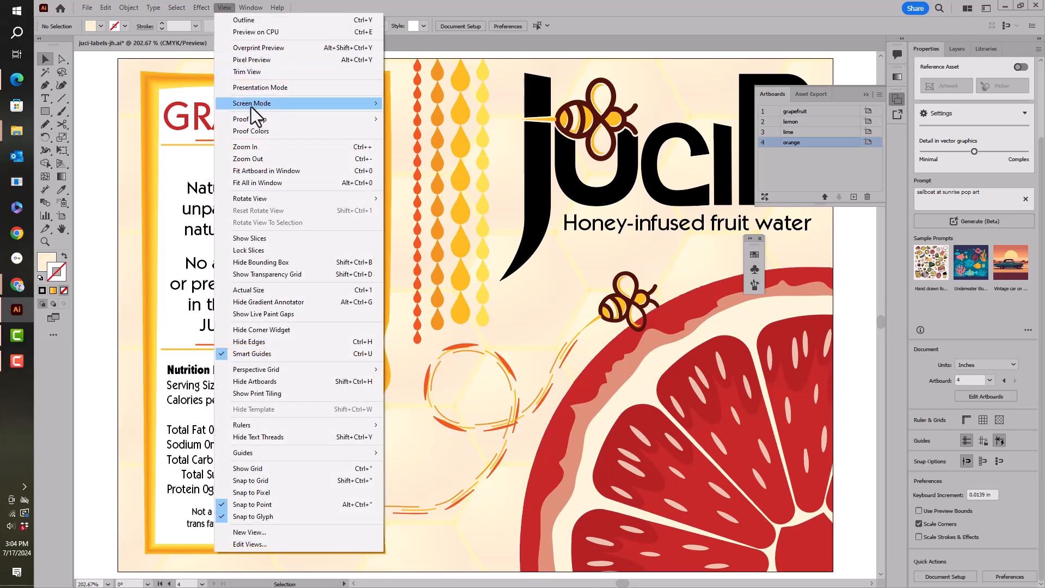
left_click(251, 182)
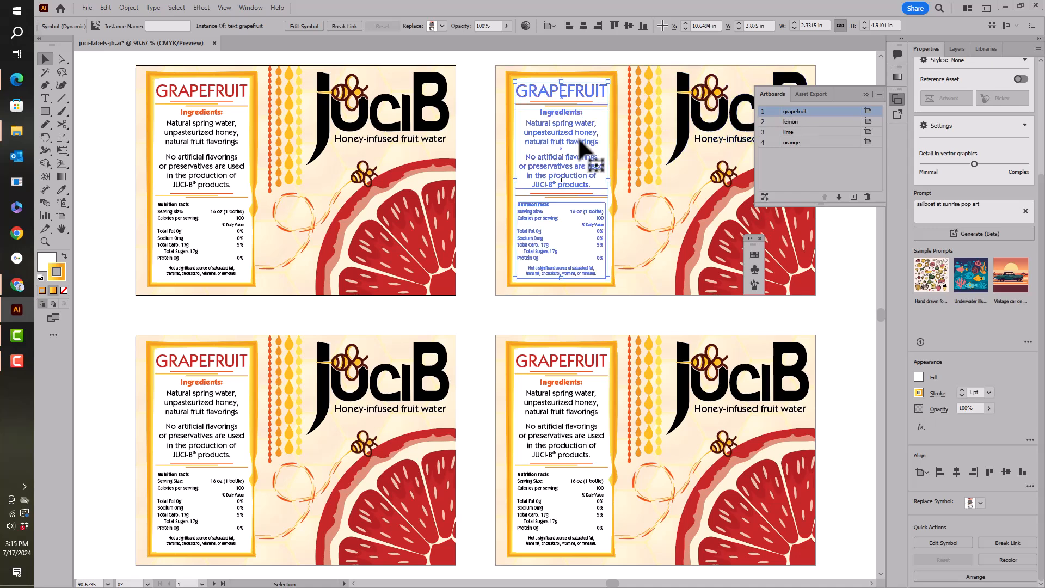
left_click(579, 138)
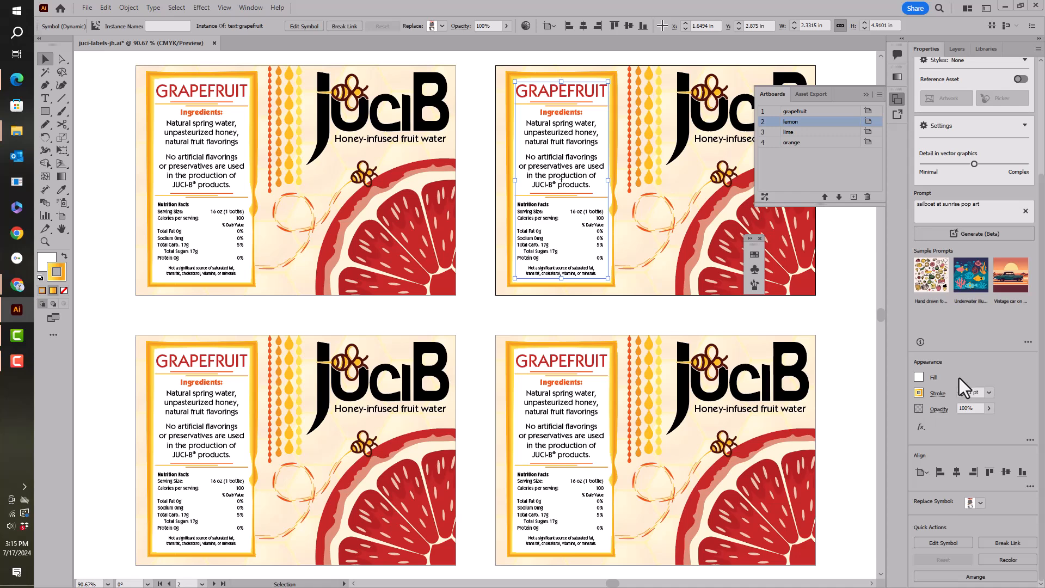
left_click(980, 503)
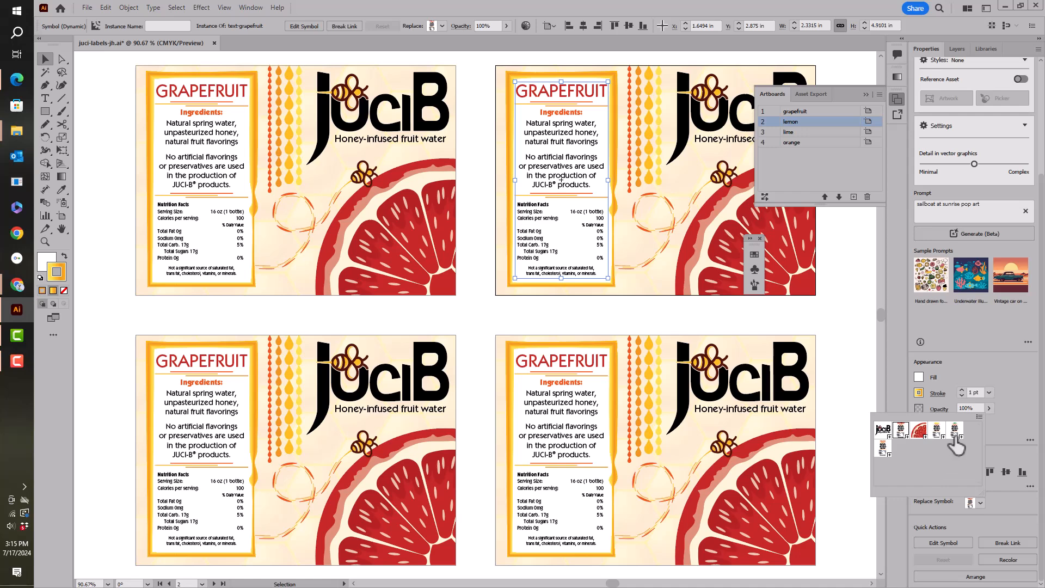
left_click(978, 416)
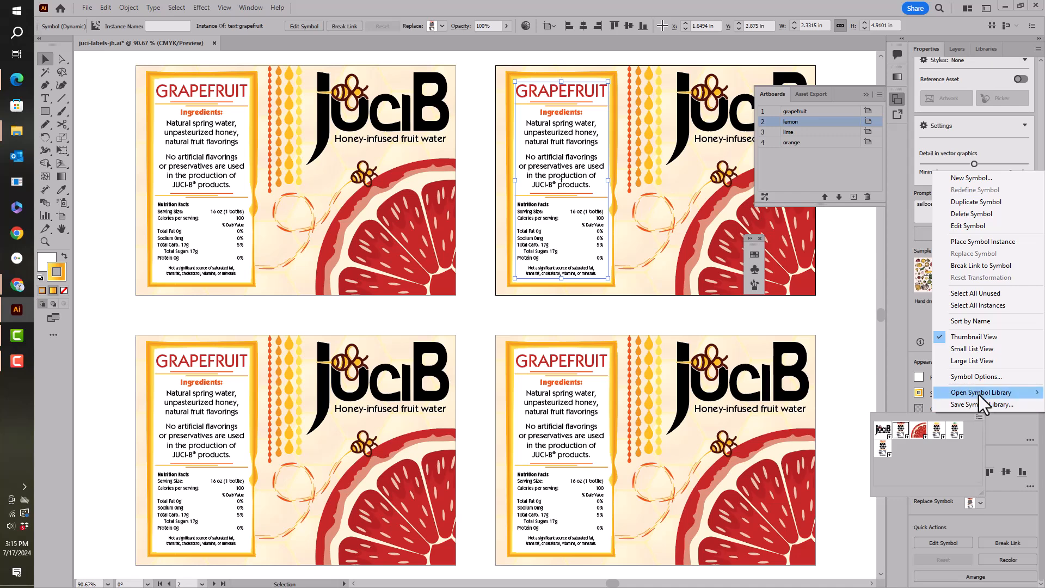
left_click(984, 349)
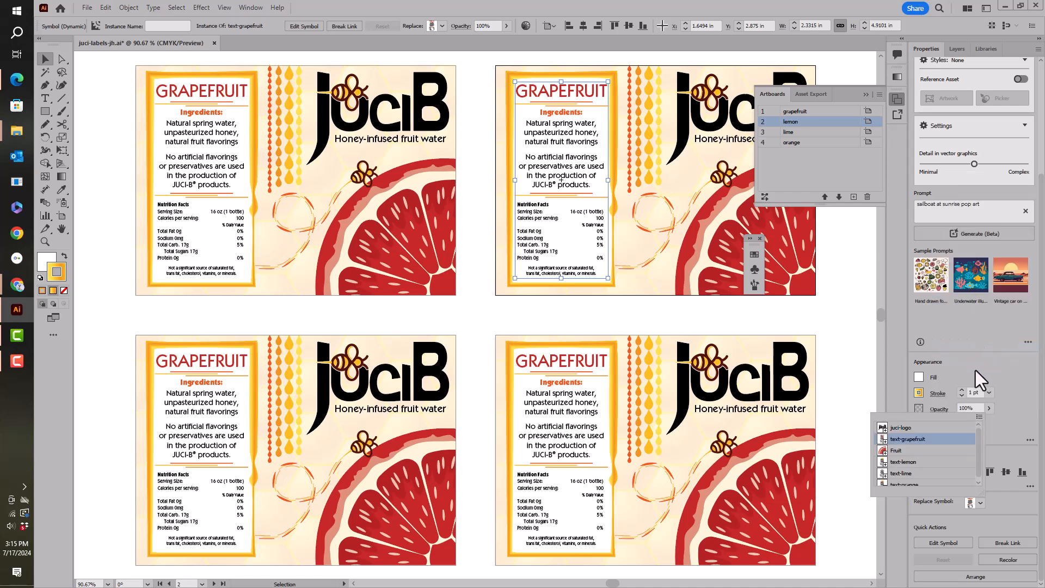
left_click(904, 462)
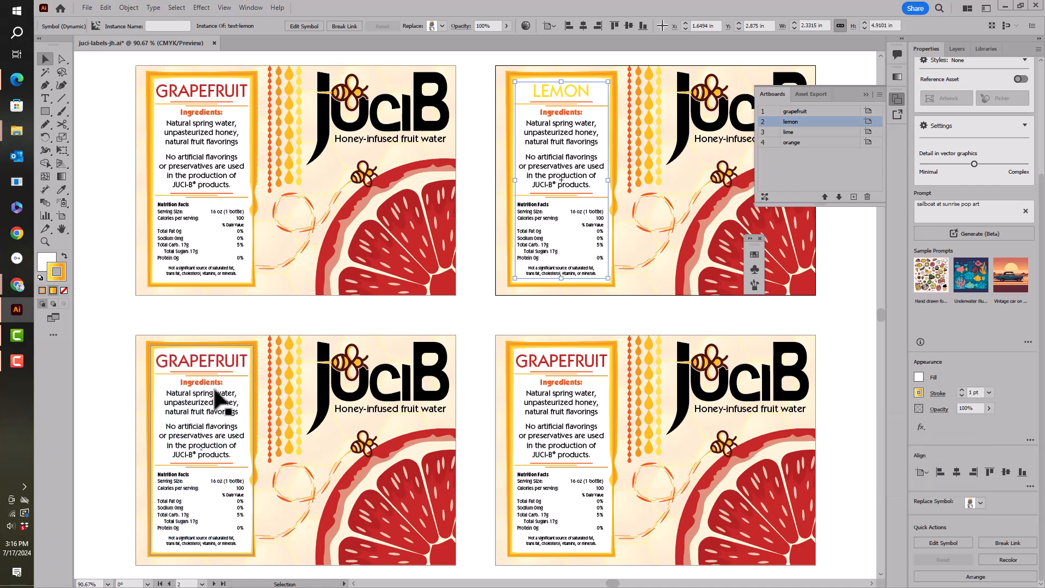
- Replace the text symbol on the lime artboard with text-lime and the one on the orange artboard with text-orange
left_click(221, 359)
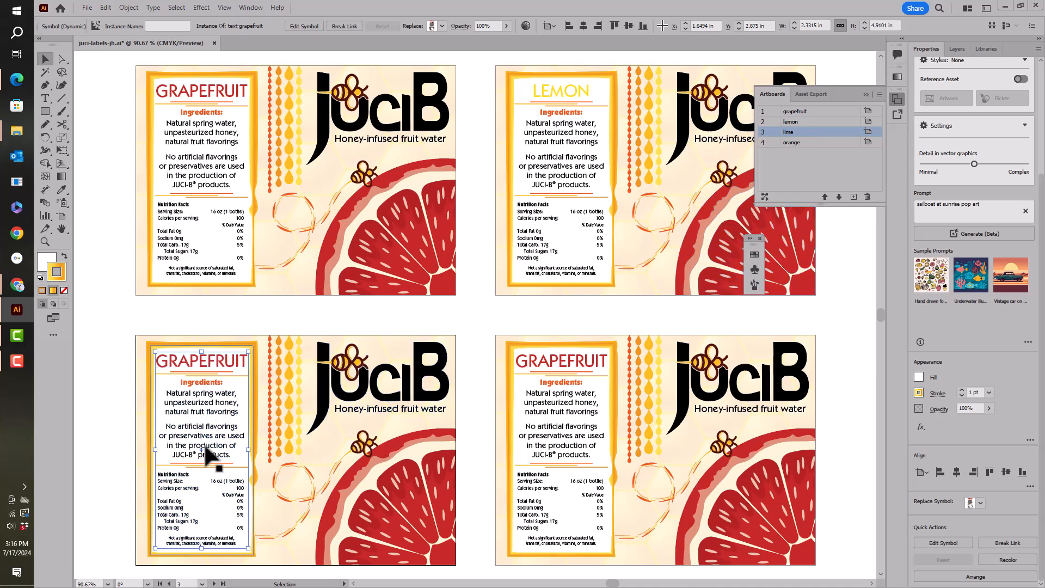
left_click(980, 502)
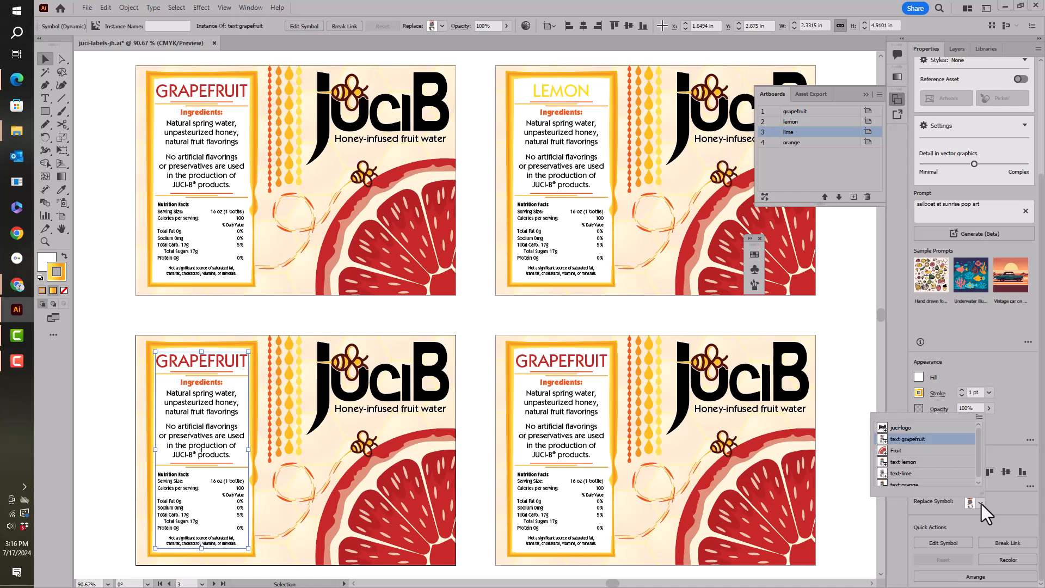
left_click(902, 474)
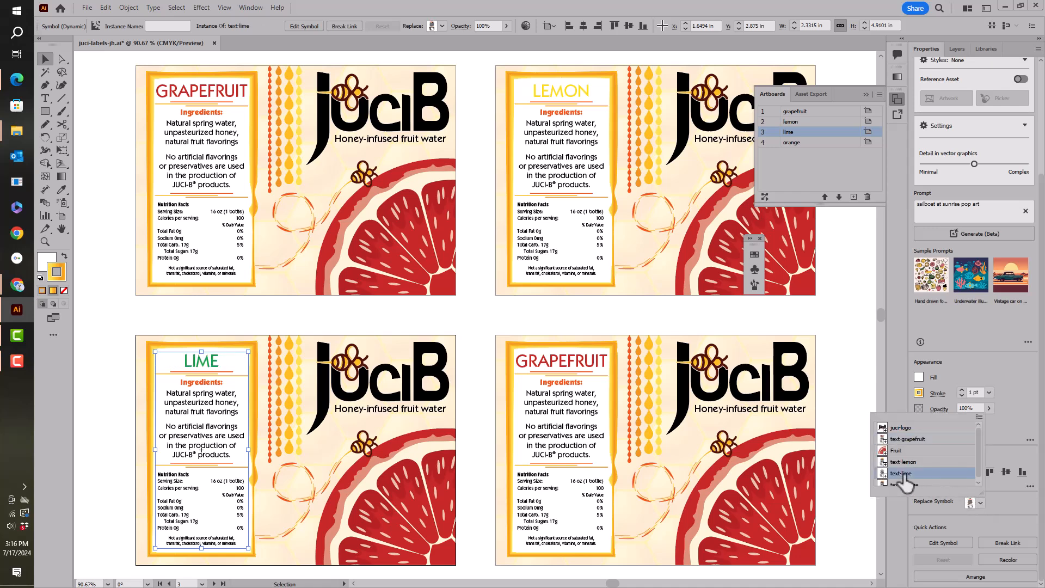
left_click(593, 364)
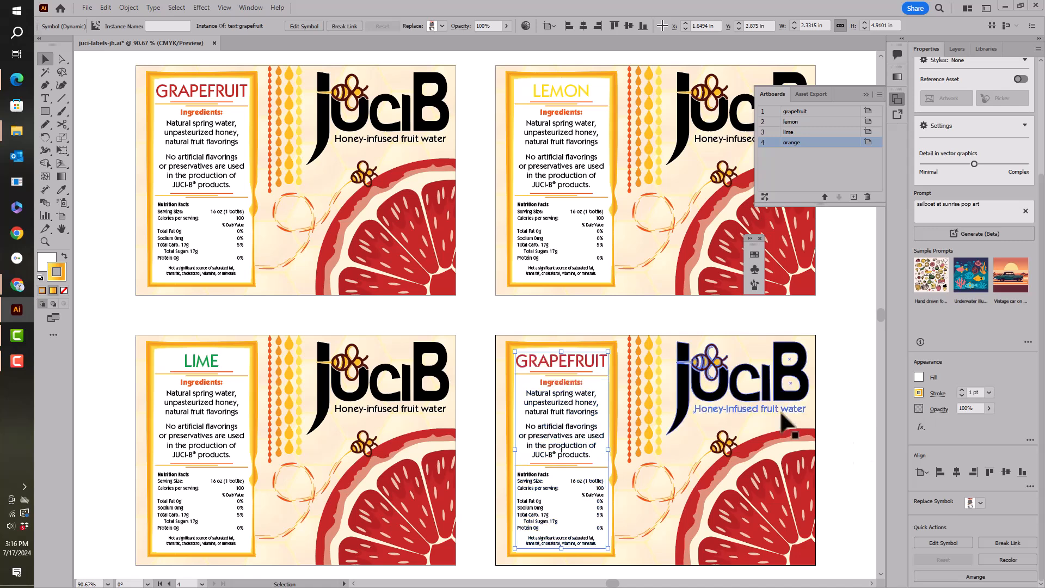
left_click(981, 502)
left_click(952, 484)
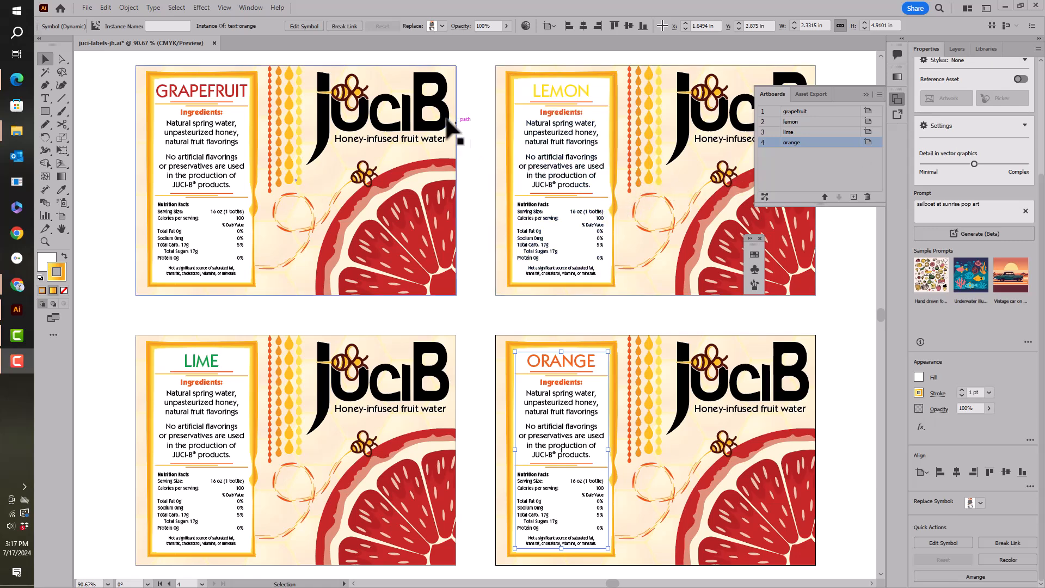
- Open the juci-logo symbol for editing and fill the letters u and B with the golden C=0 M=28 swatch from Label Colors
double_click(421, 122)
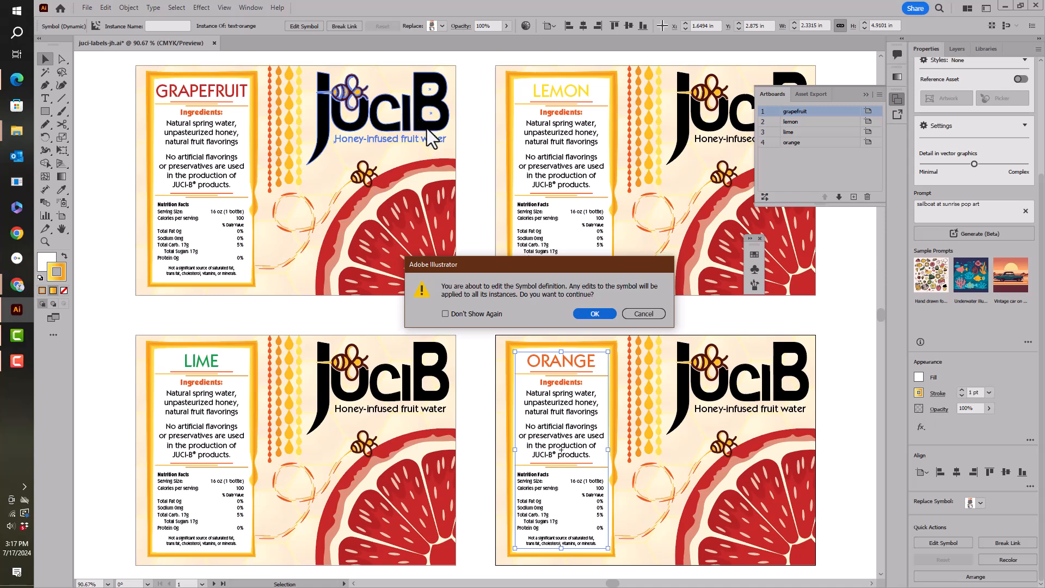
left_click(590, 312)
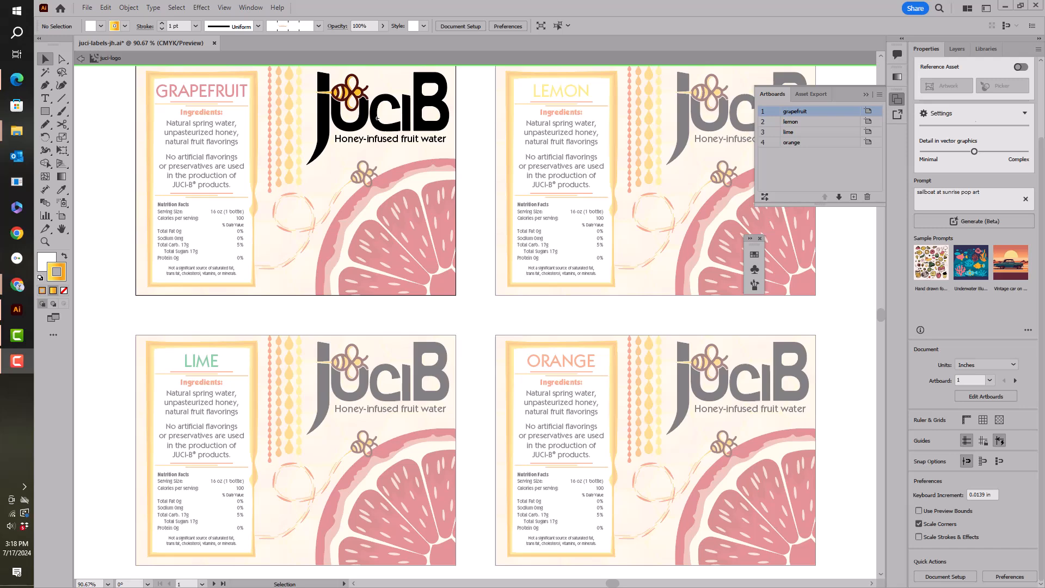
left_click(365, 116)
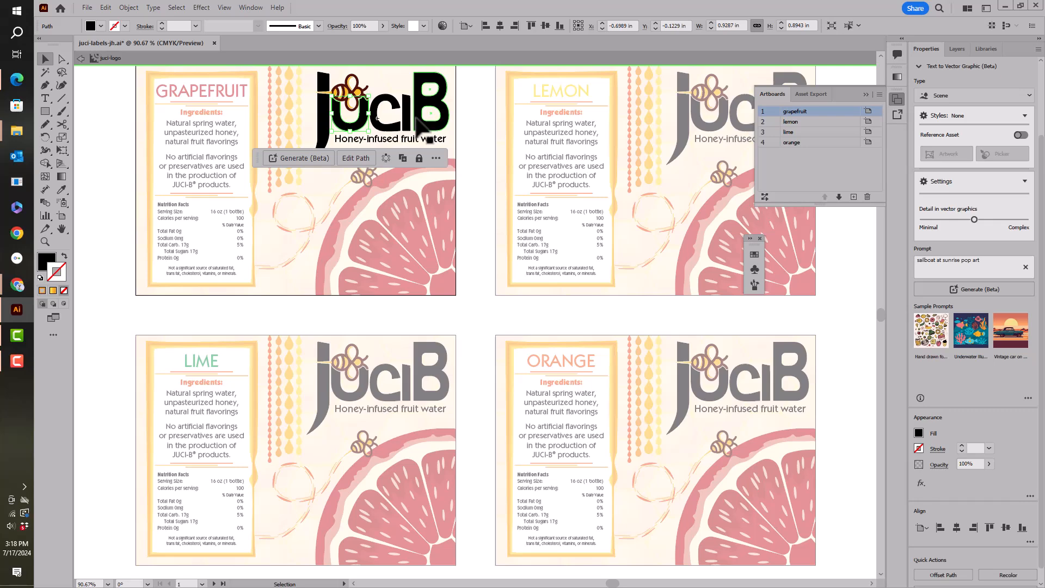
left_click(419, 122, "shift")
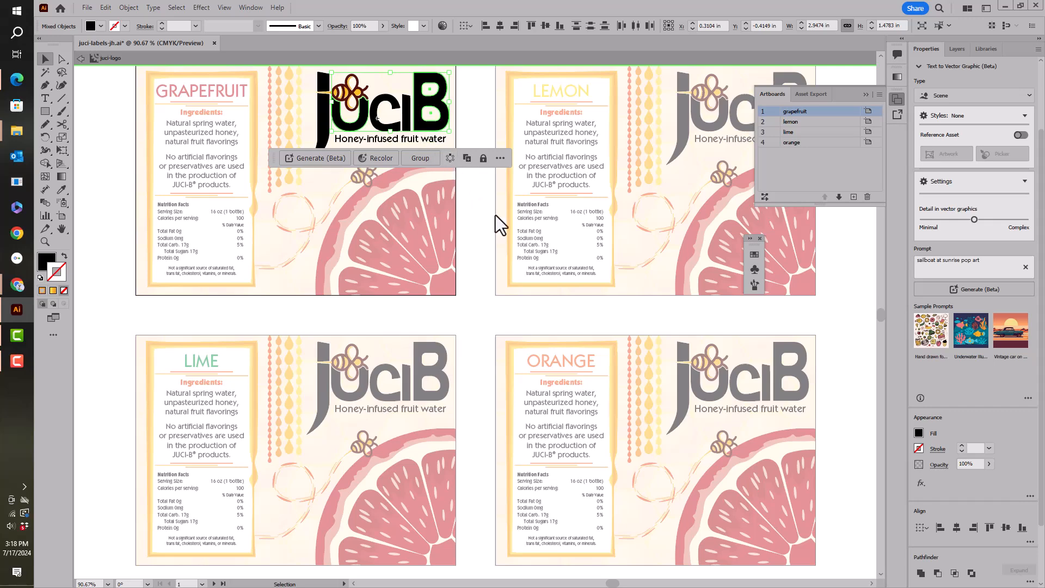
left_click(919, 433)
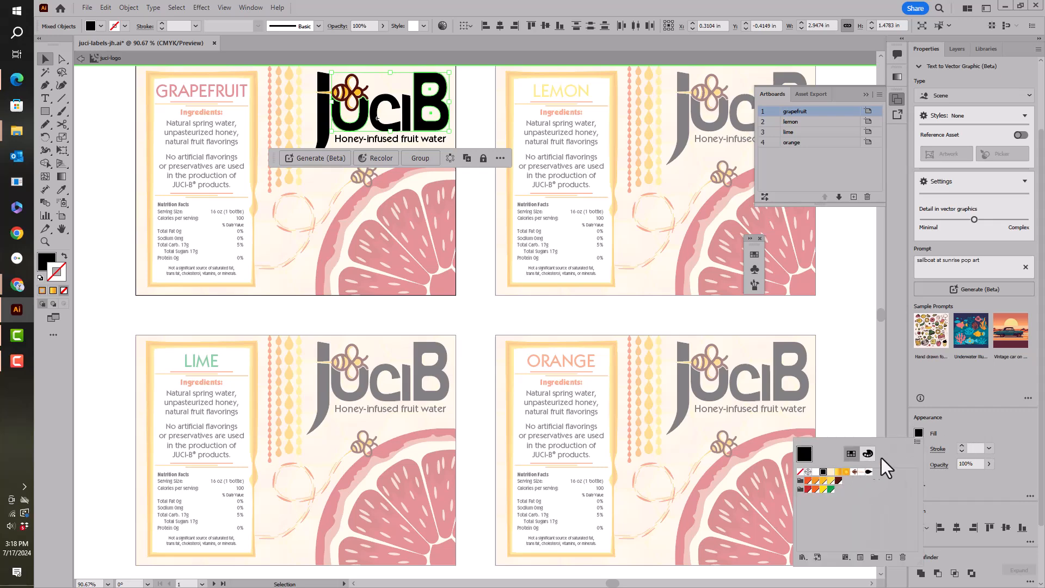
left_click(917, 442)
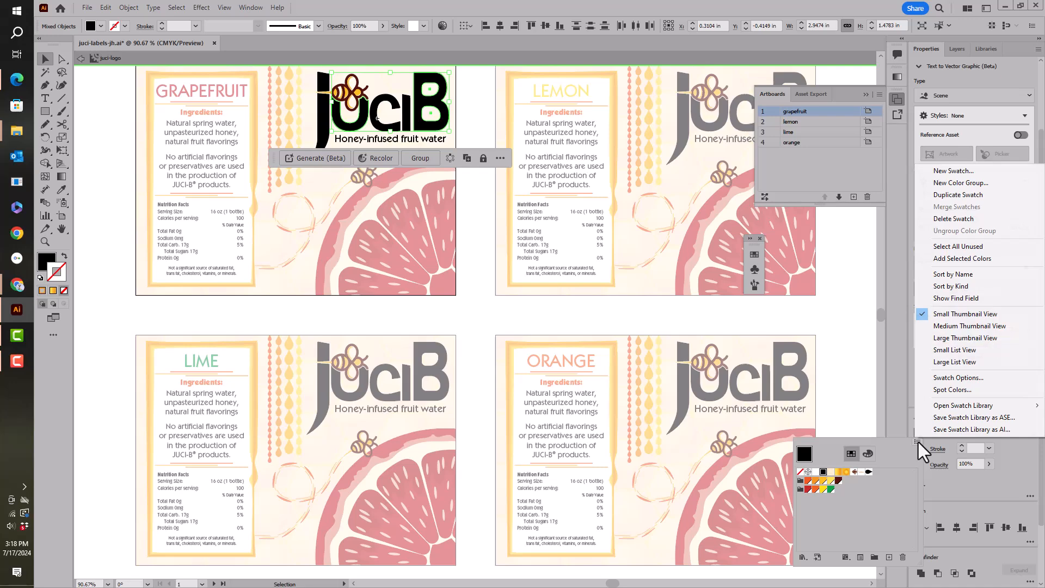
left_click(955, 349)
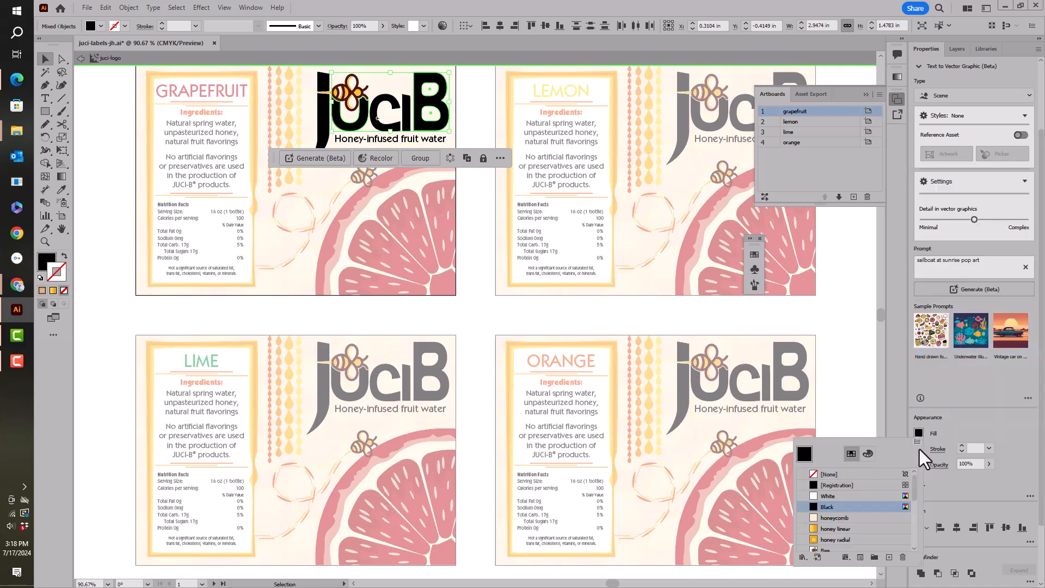
left_click_drag(916, 485, 926, 522)
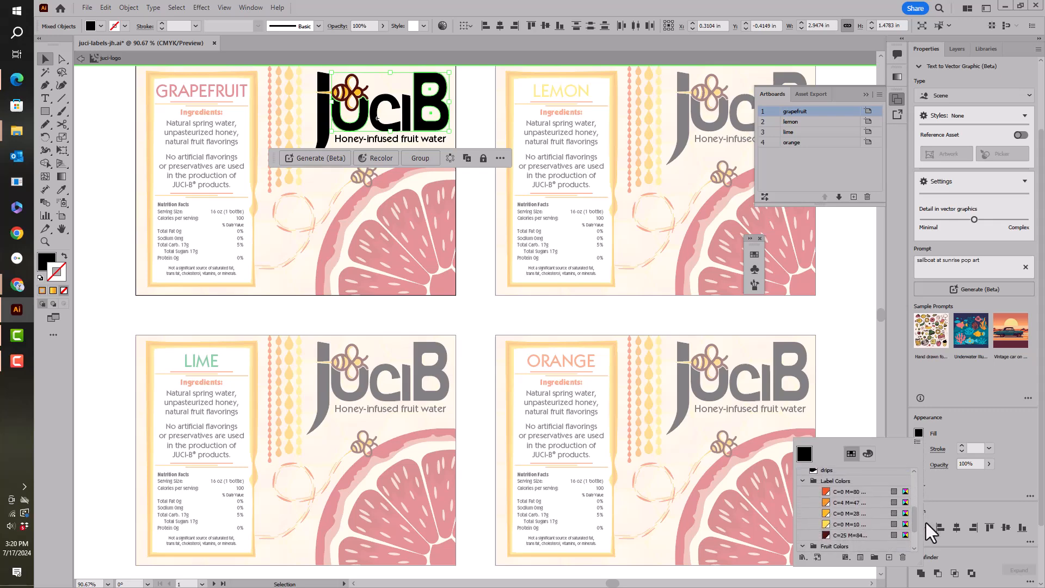
left_click(857, 514)
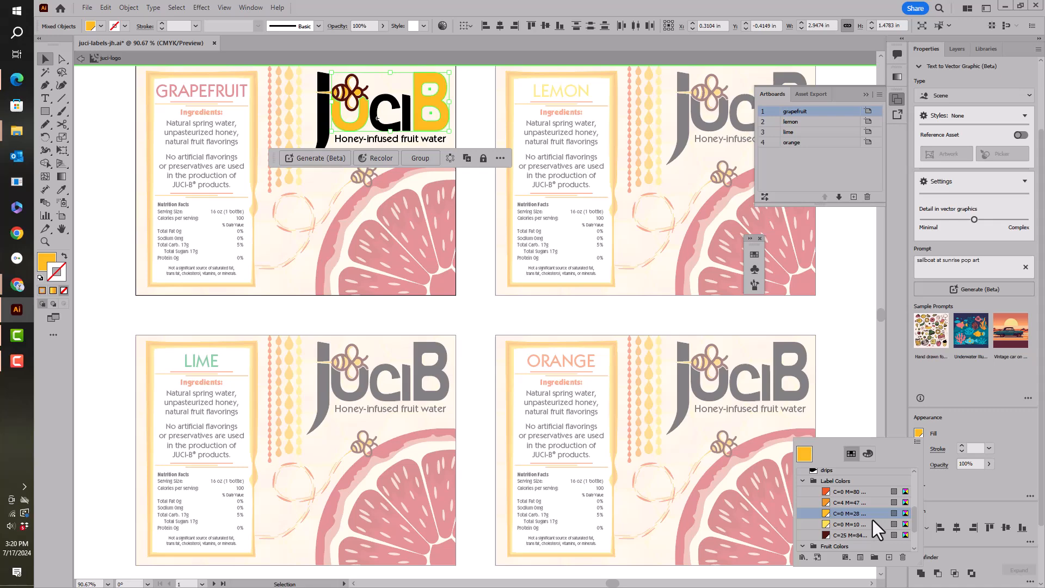
- Exit the juci-logo symbol editing to return to the four labels, and collapse the artboard list
left_click(81, 58)
left_click(80, 61)
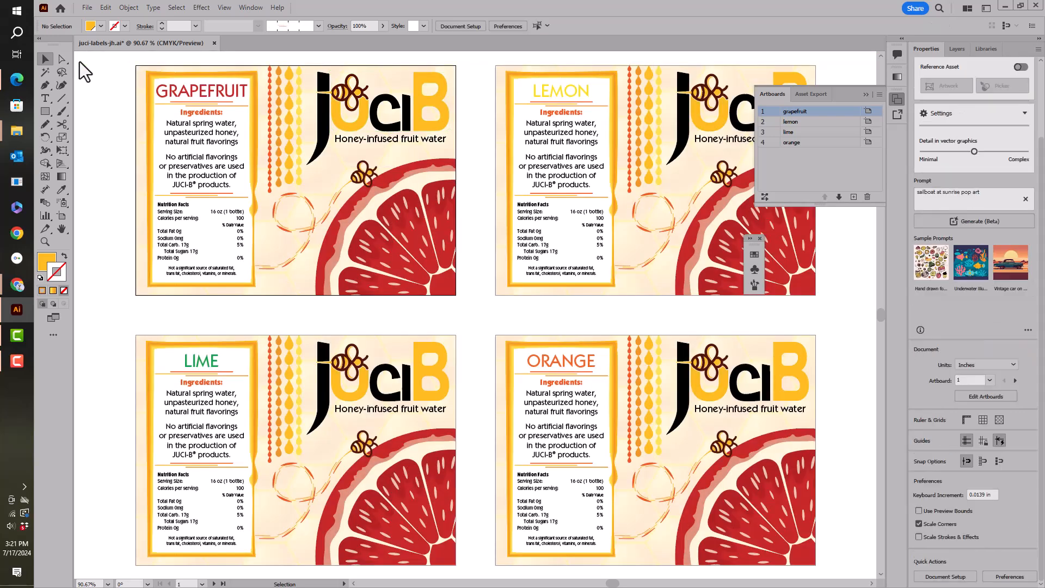
left_click(868, 93)
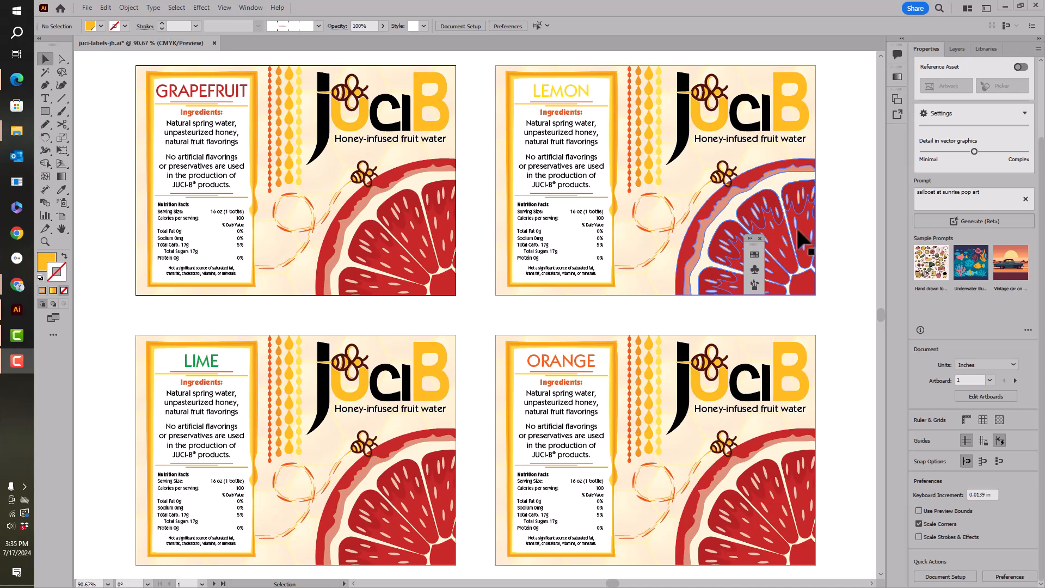
- Directly select the fruit segments on the lemon label and fill them with the Lemon swatch from Fruit Colors
left_click(61, 61)
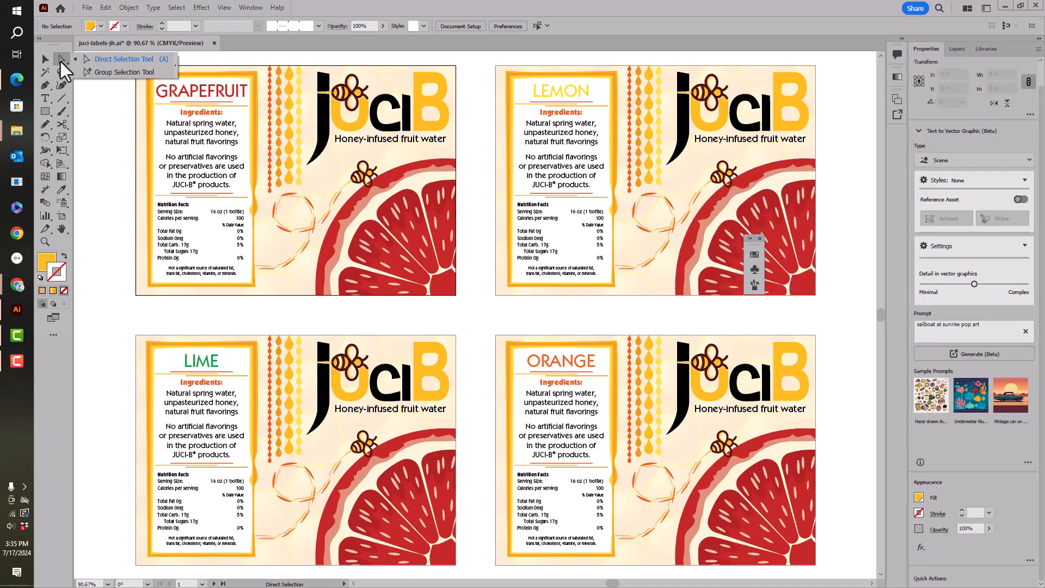
left_click(779, 237)
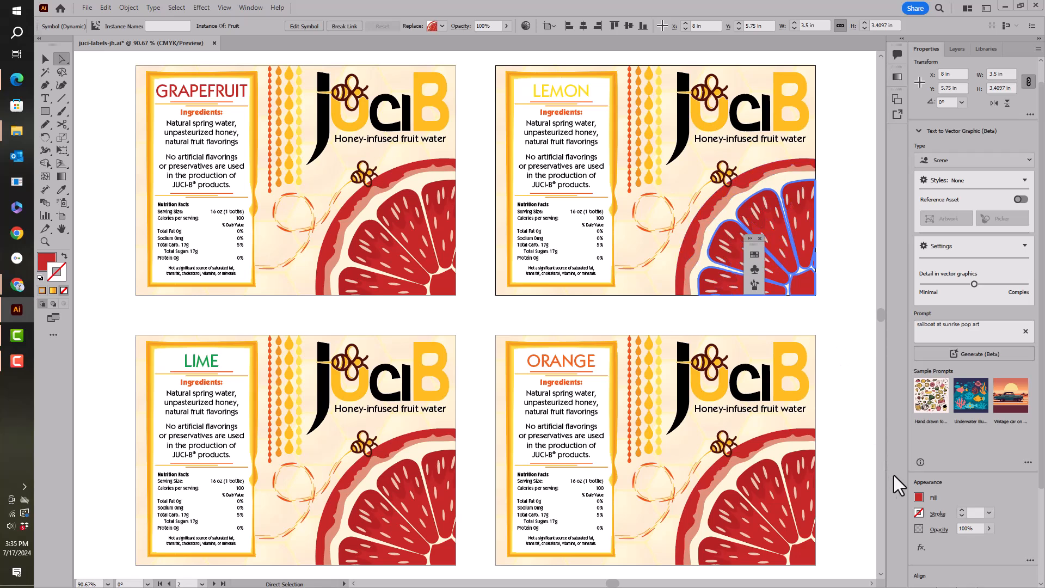
left_click(919, 497)
left_click_drag(914, 441, 913, 455)
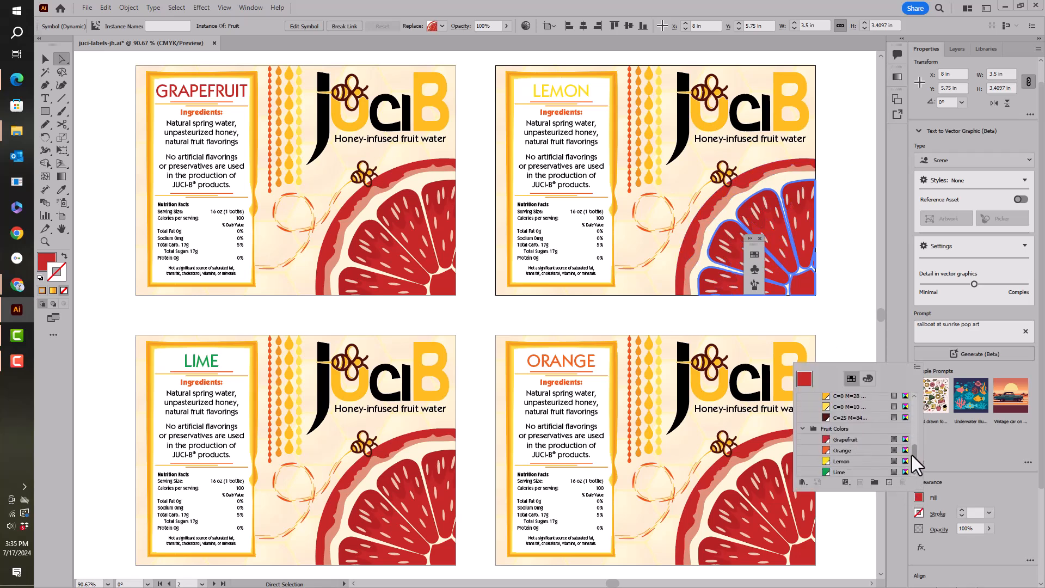
left_click(840, 462)
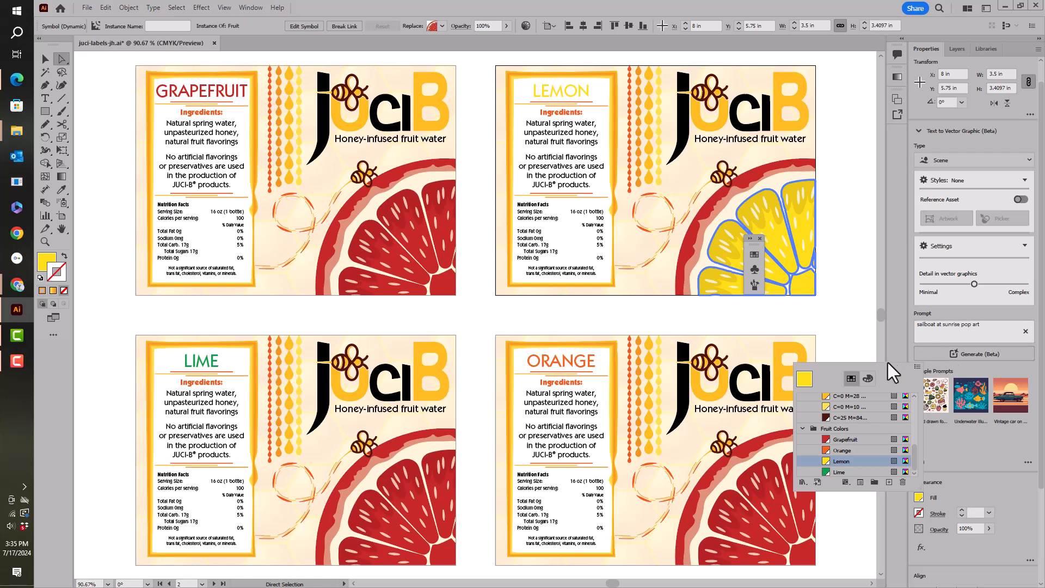
- Fill the outer rind of the fruit slice on the lemon label with the Lemon swatch
left_click(742, 181)
left_click(743, 181)
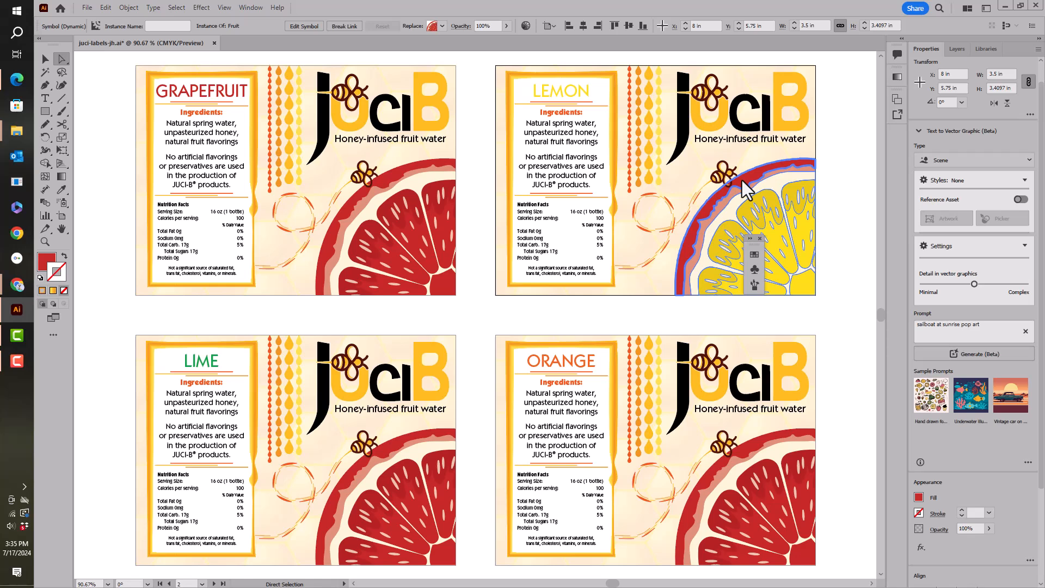
left_click(918, 497)
left_click(844, 461)
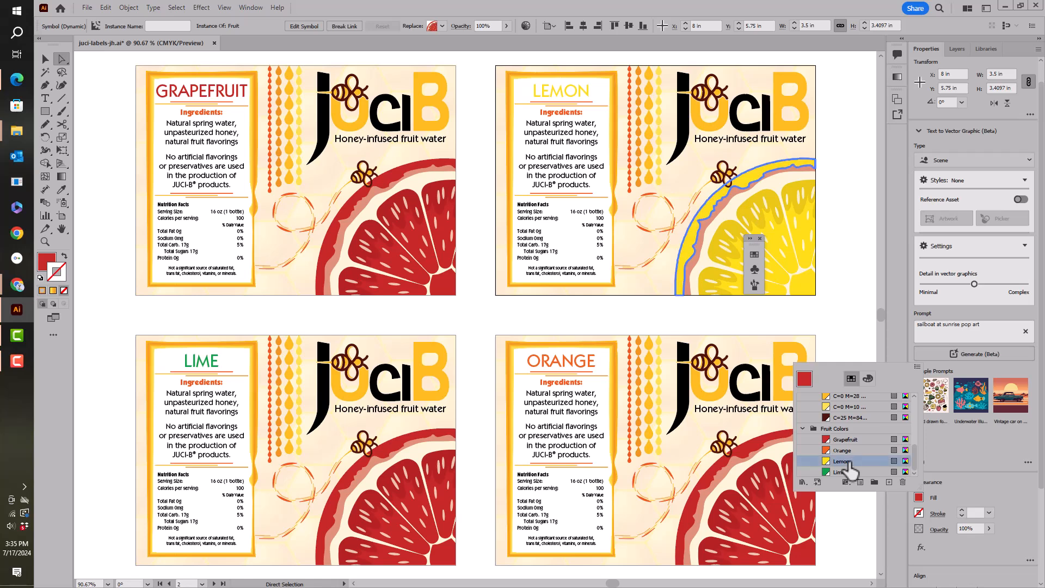
- Fill the inner rind band of the lemon label's fruit with the Lemon swatch and reduce its tint to about half
left_click(730, 195)
left_click(730, 196)
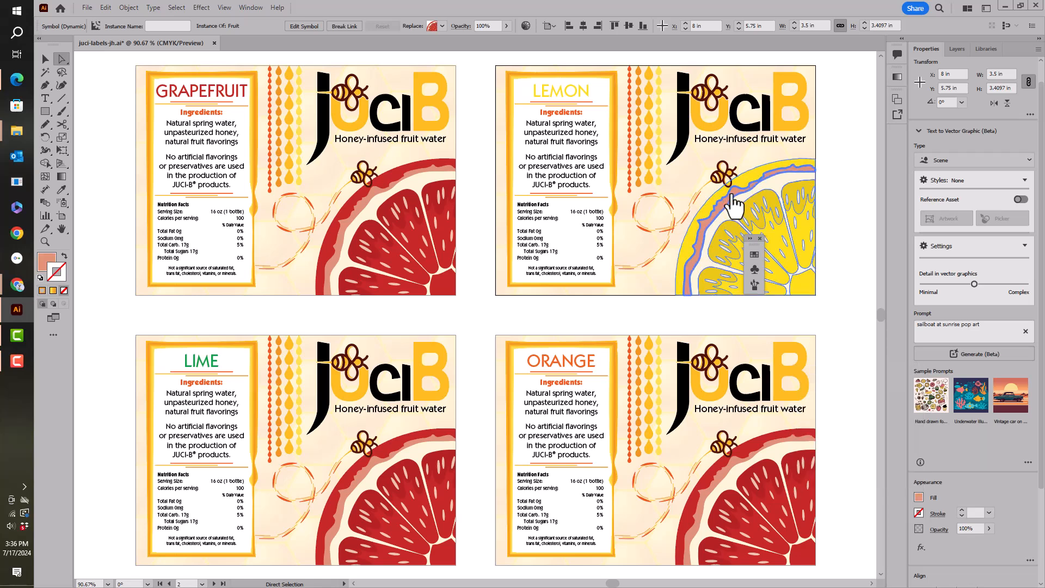
left_click(918, 497)
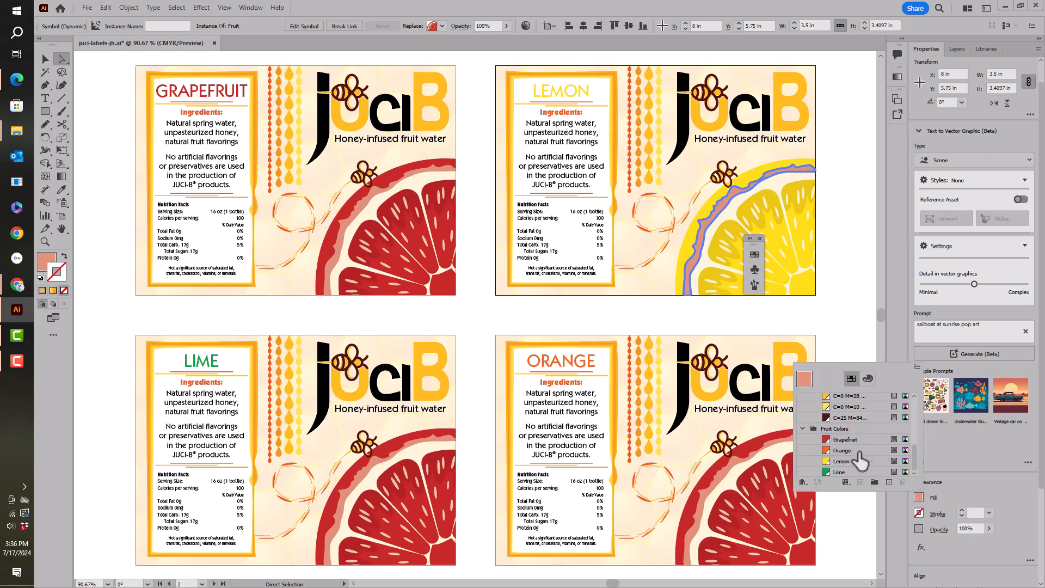
left_click(842, 462)
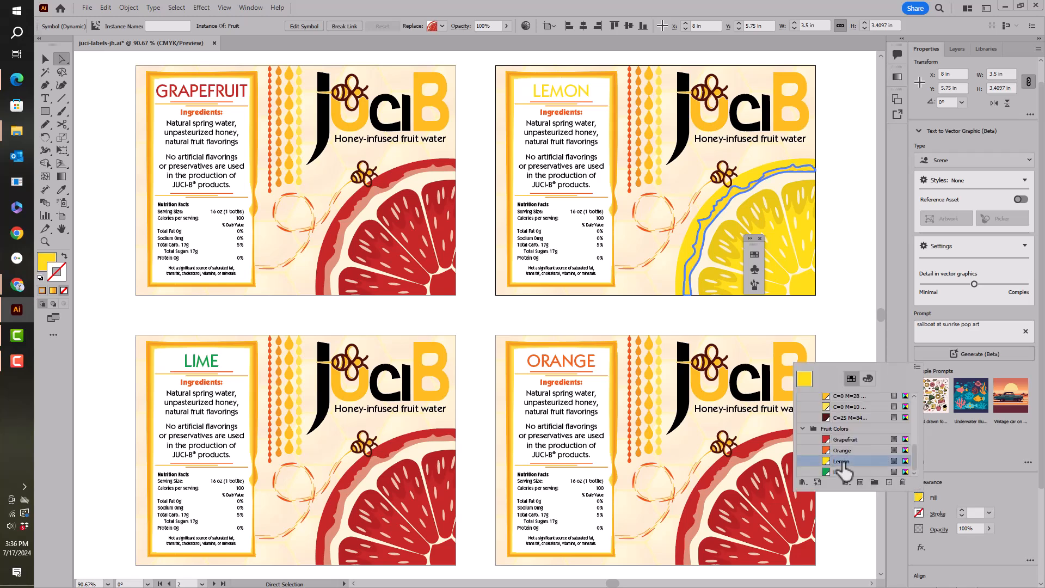
left_click(868, 379)
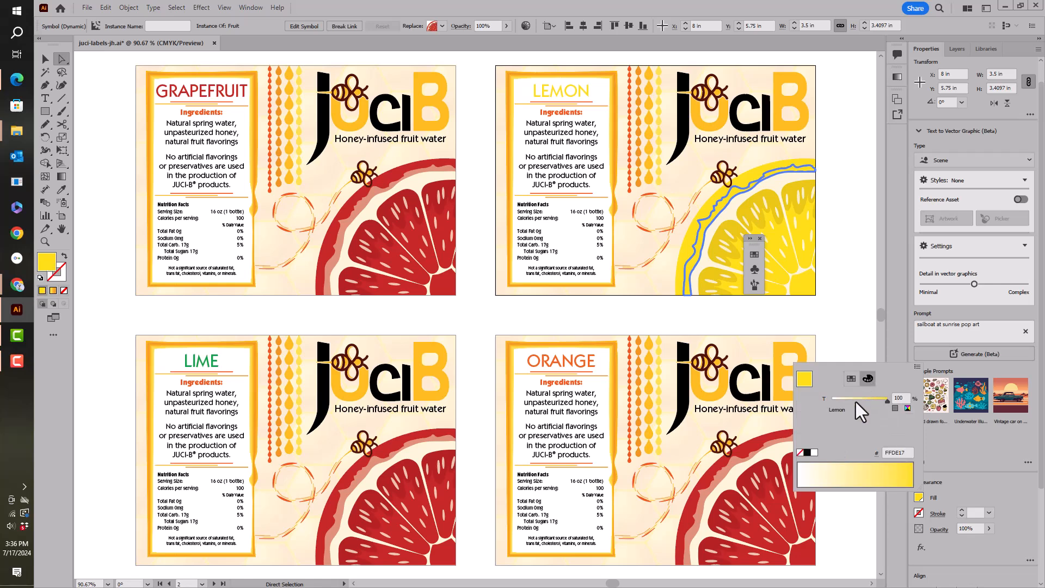
left_click_drag(857, 400, 860, 402)
left_click(864, 342)
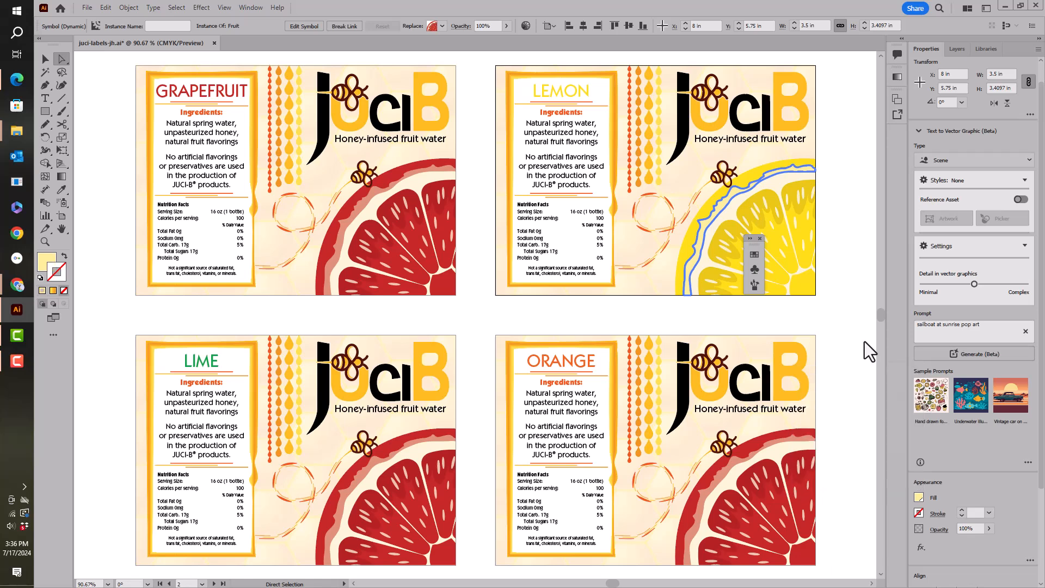
- Fill the fruit segments and the outer rind on the lime label with the Lime swatch from Fruit Colors
left_click(439, 496)
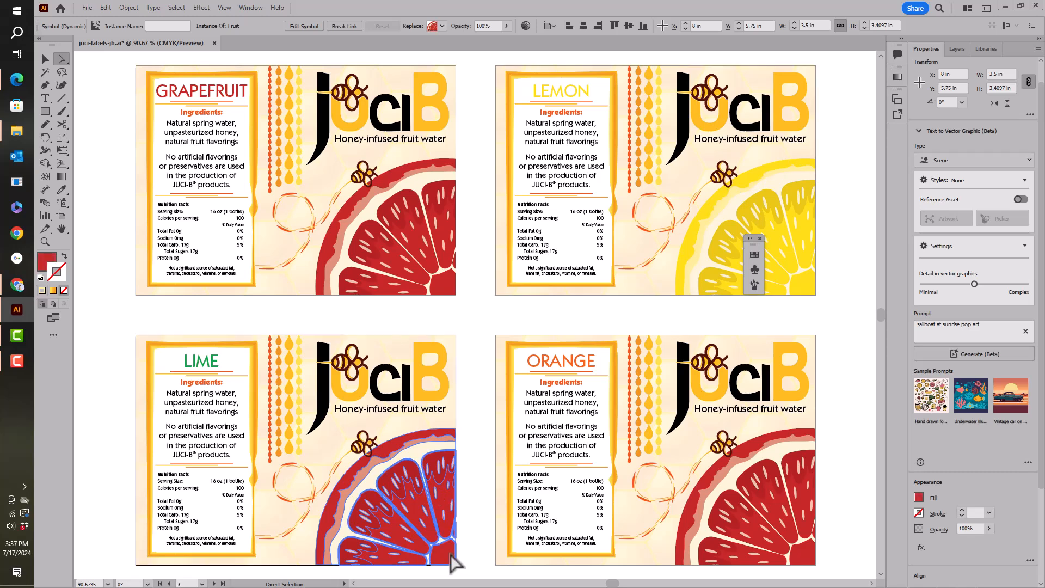
left_click(918, 498)
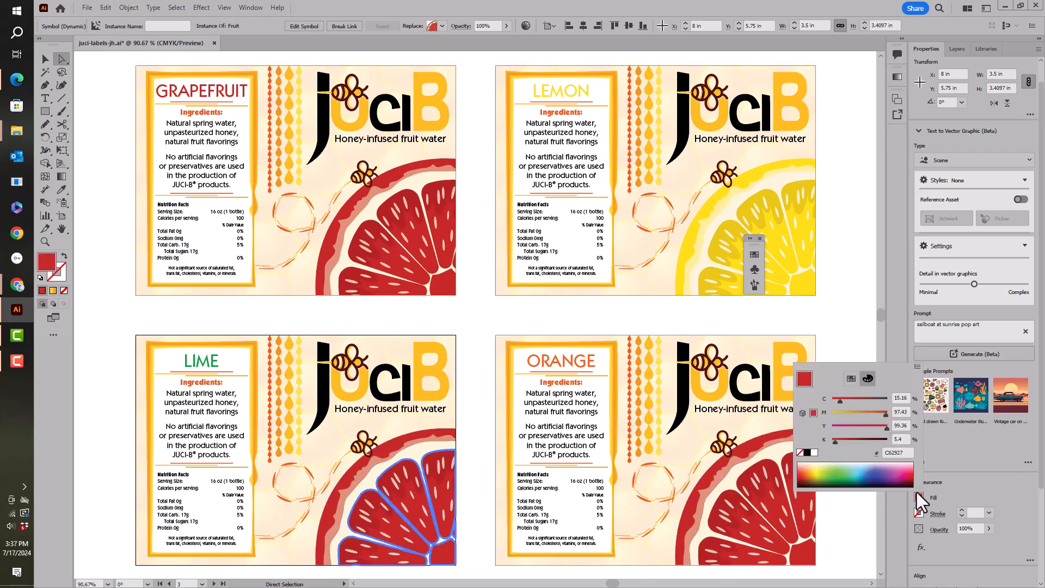
left_click(851, 378)
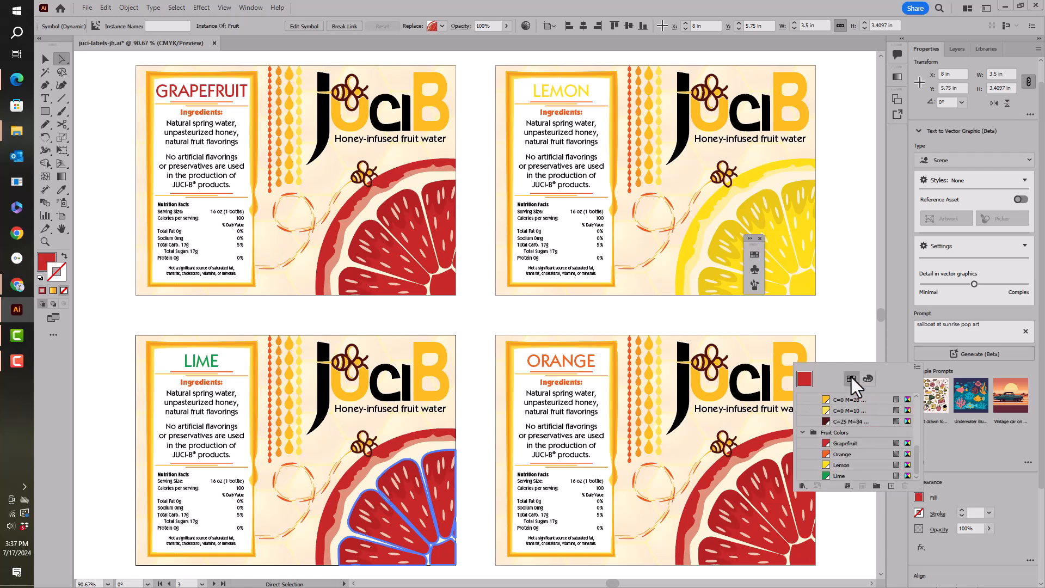
left_click(839, 476)
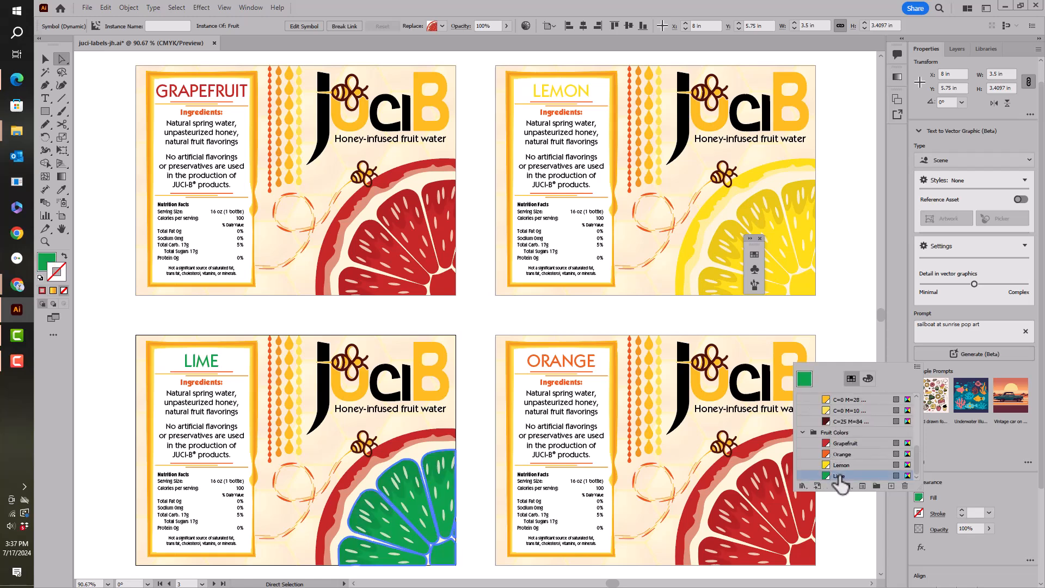
left_click(393, 446)
left_click(394, 446)
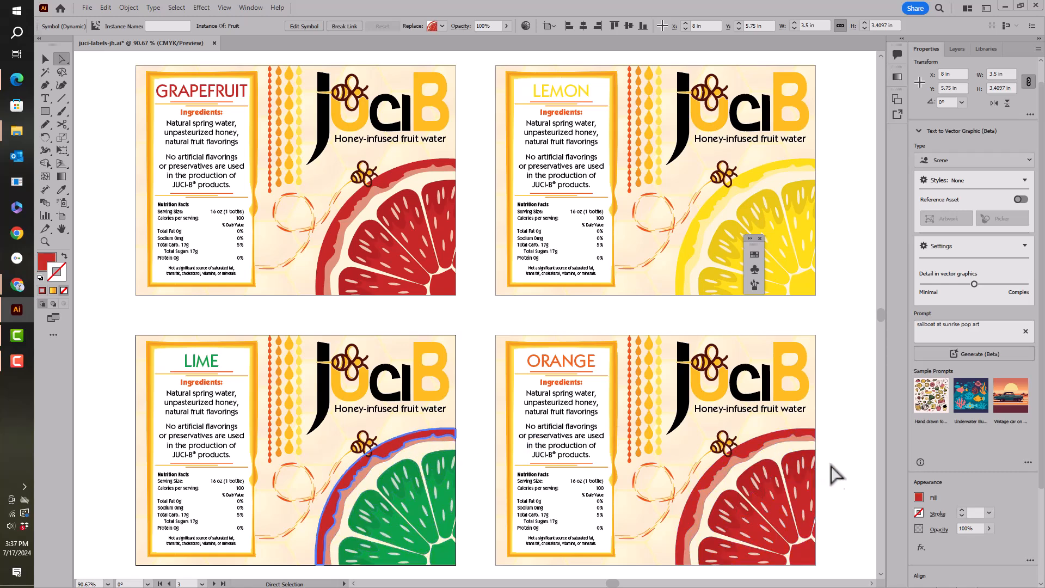
left_click(919, 498)
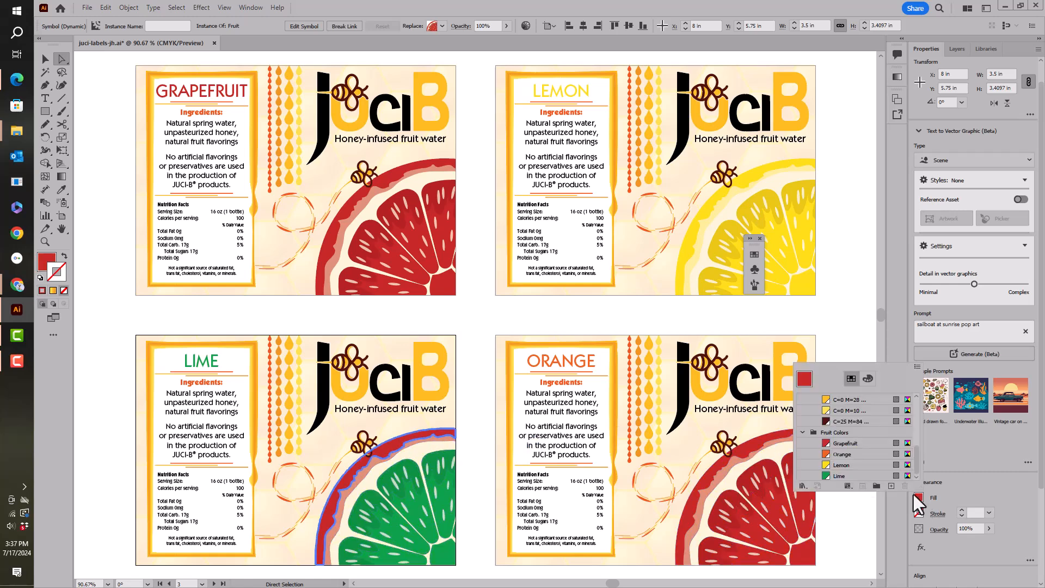
left_click(841, 476)
- Fill the inner rind band of the lime label's fruit with the Lime swatch and set its tint to 50%
left_click(419, 442)
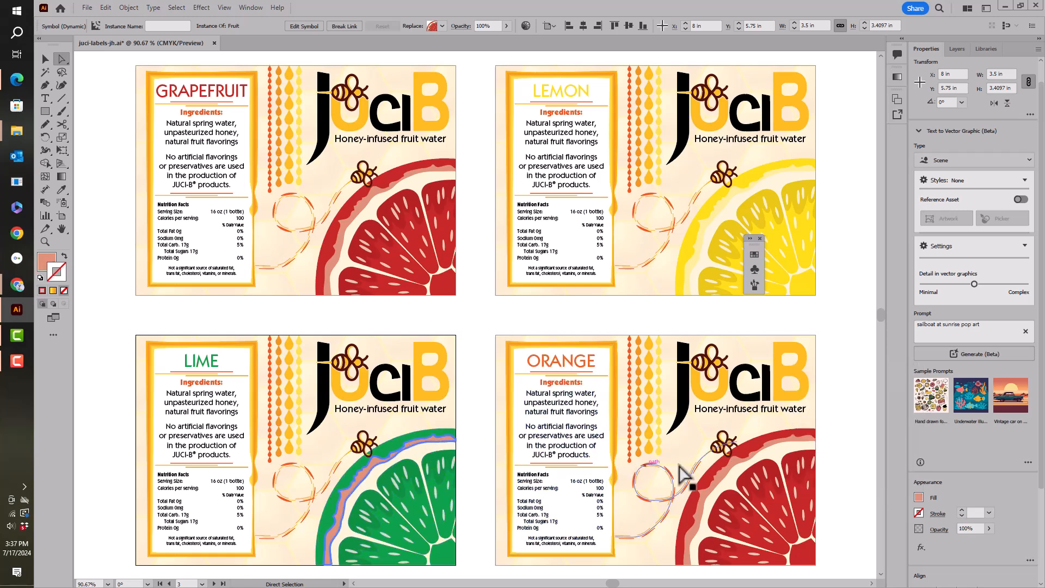
left_click(920, 497)
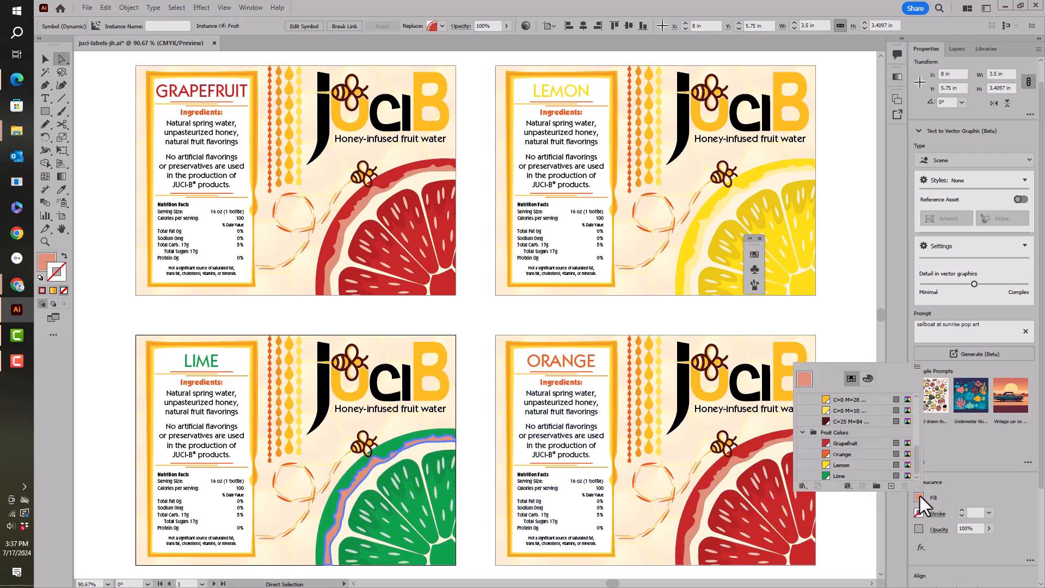
left_click(859, 477)
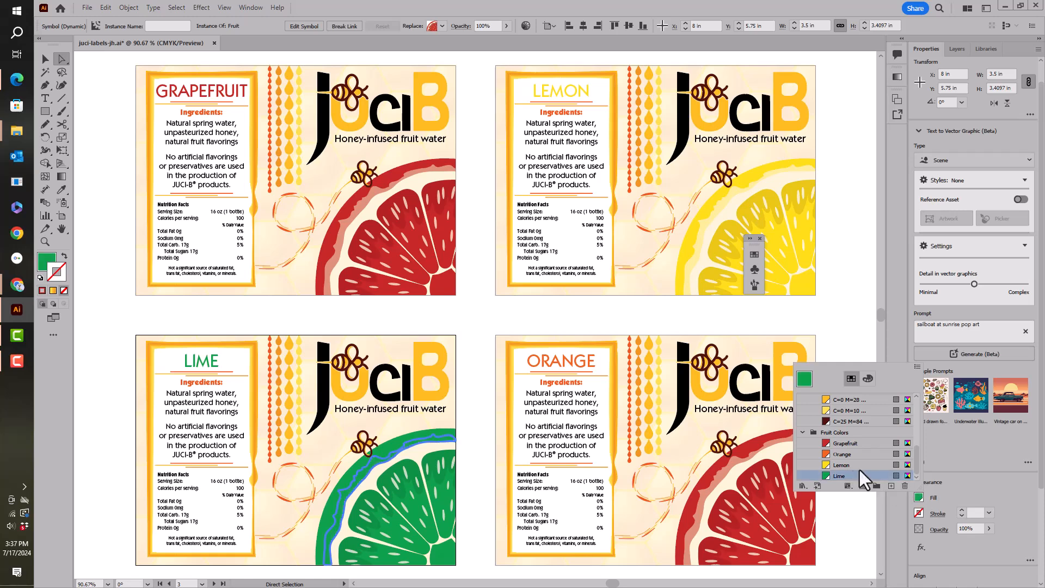
left_click(866, 378)
left_click_drag(863, 400, 860, 402)
left_click(900, 398)
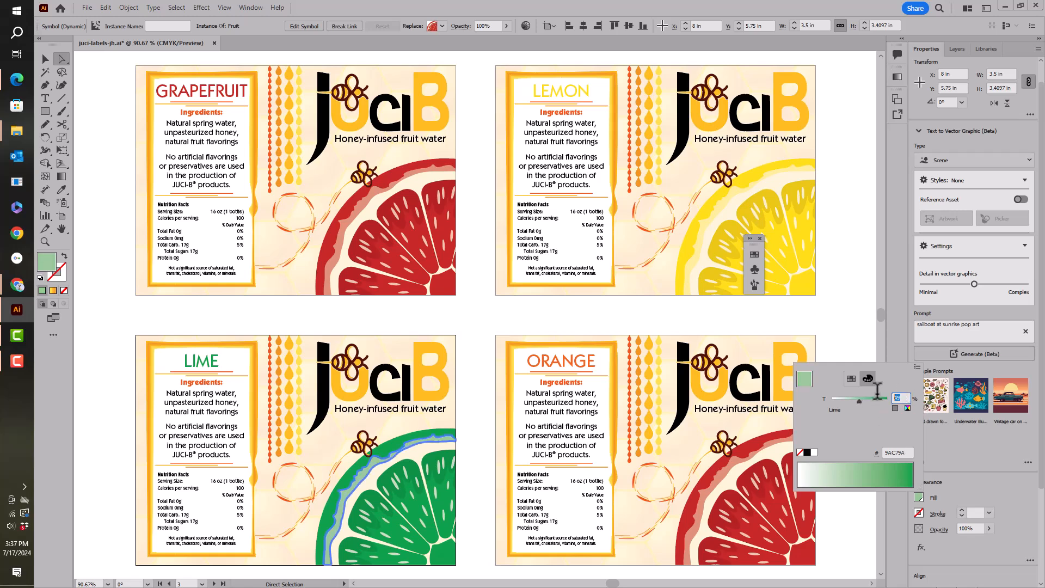
type("50")
key("Return")
- Fill the fruit segments and the outer rind on the orange label with the Orange swatch from Fruit Colors
left_click(806, 556)
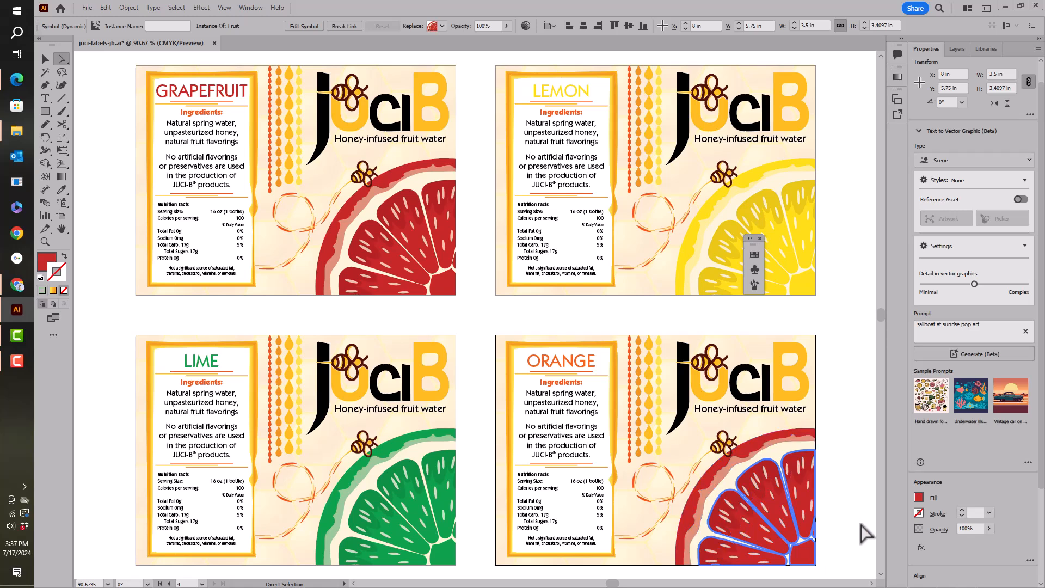
left_click(919, 497)
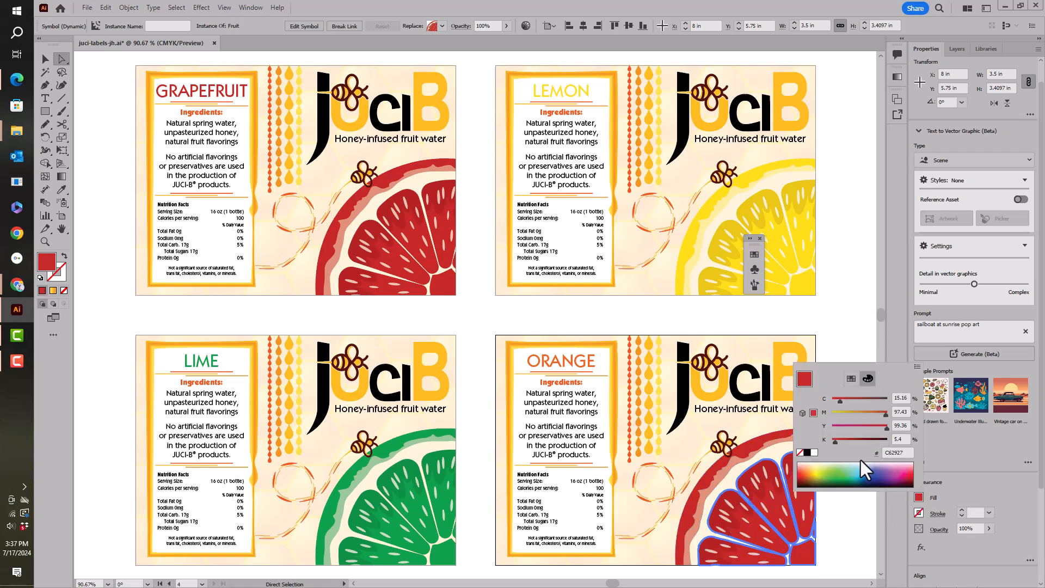
left_click(851, 378)
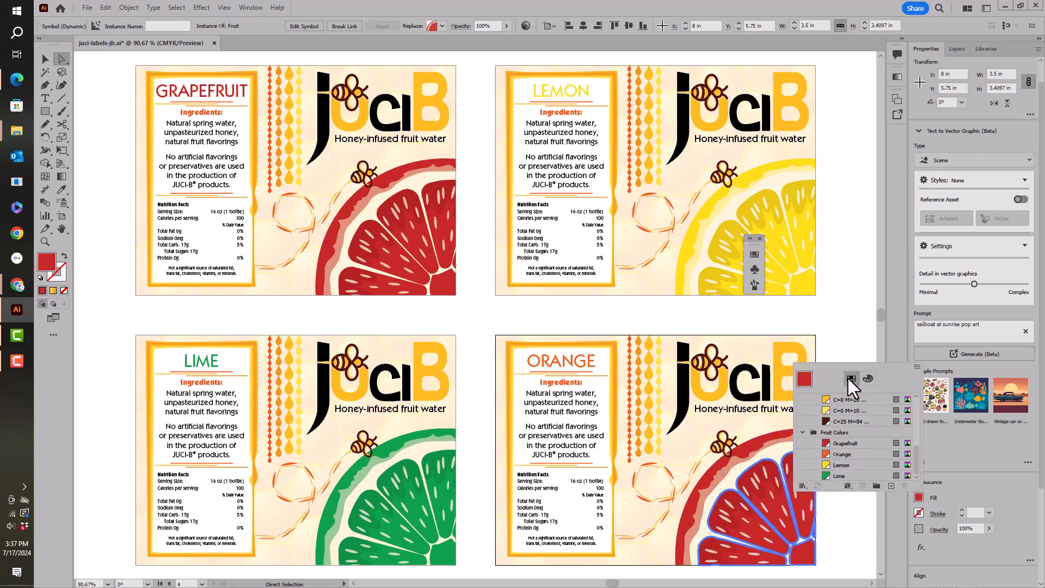
left_click(842, 454)
left_click(786, 433)
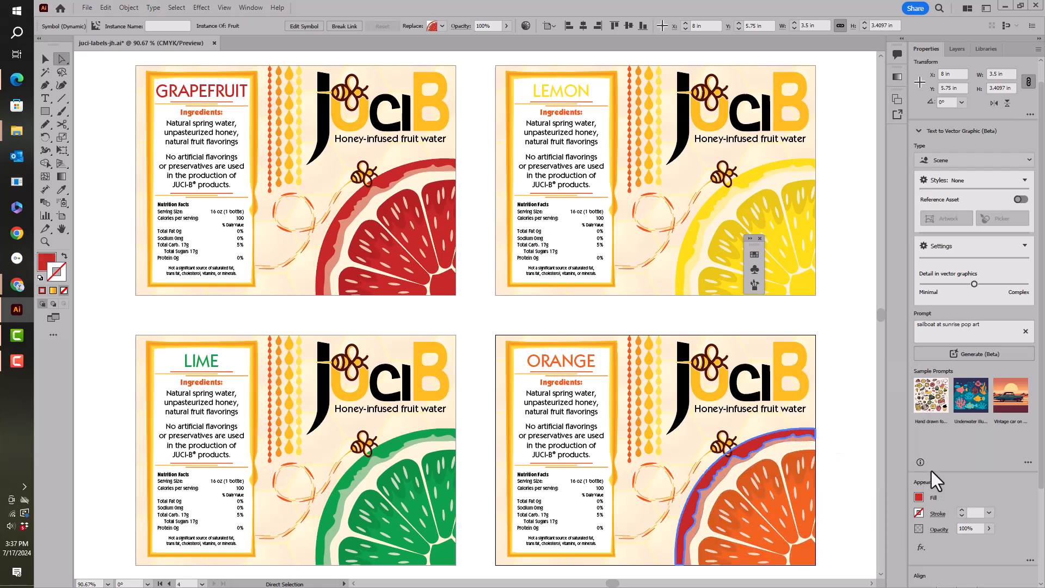
left_click(919, 496)
left_click(852, 455)
- Fill the inner rind band of the orange label's fruit with the Orange swatch and reduce its tint to 50%
left_click(776, 444)
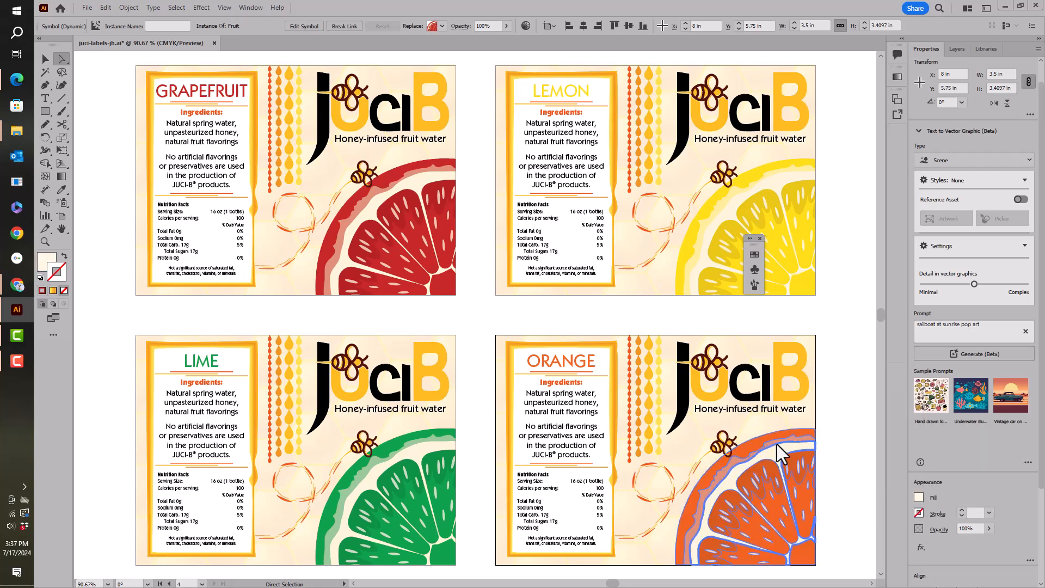
left_click(915, 498)
left_click(854, 456)
left_click(867, 380)
left_click_drag(867, 400, 860, 403)
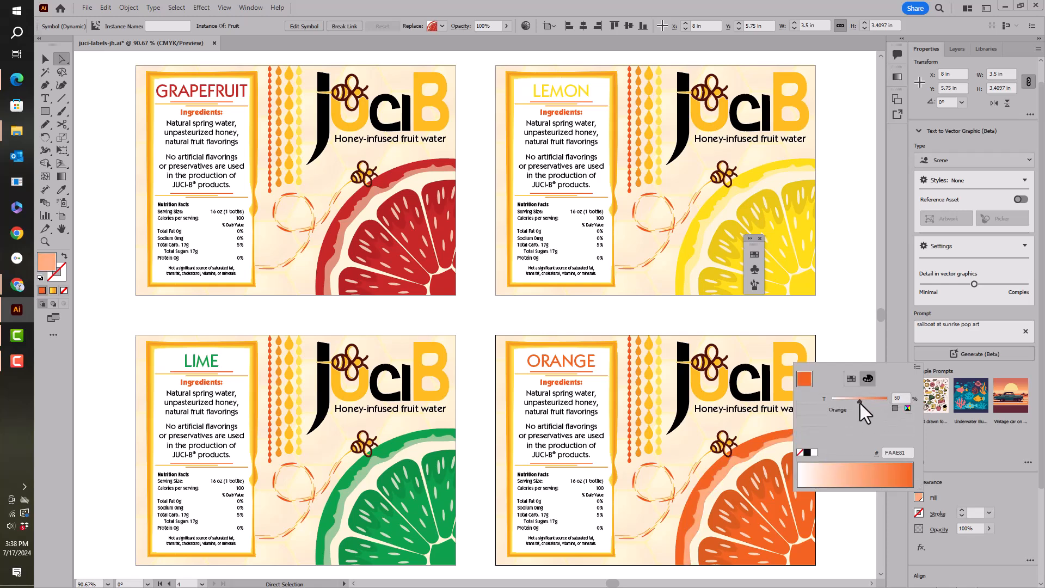